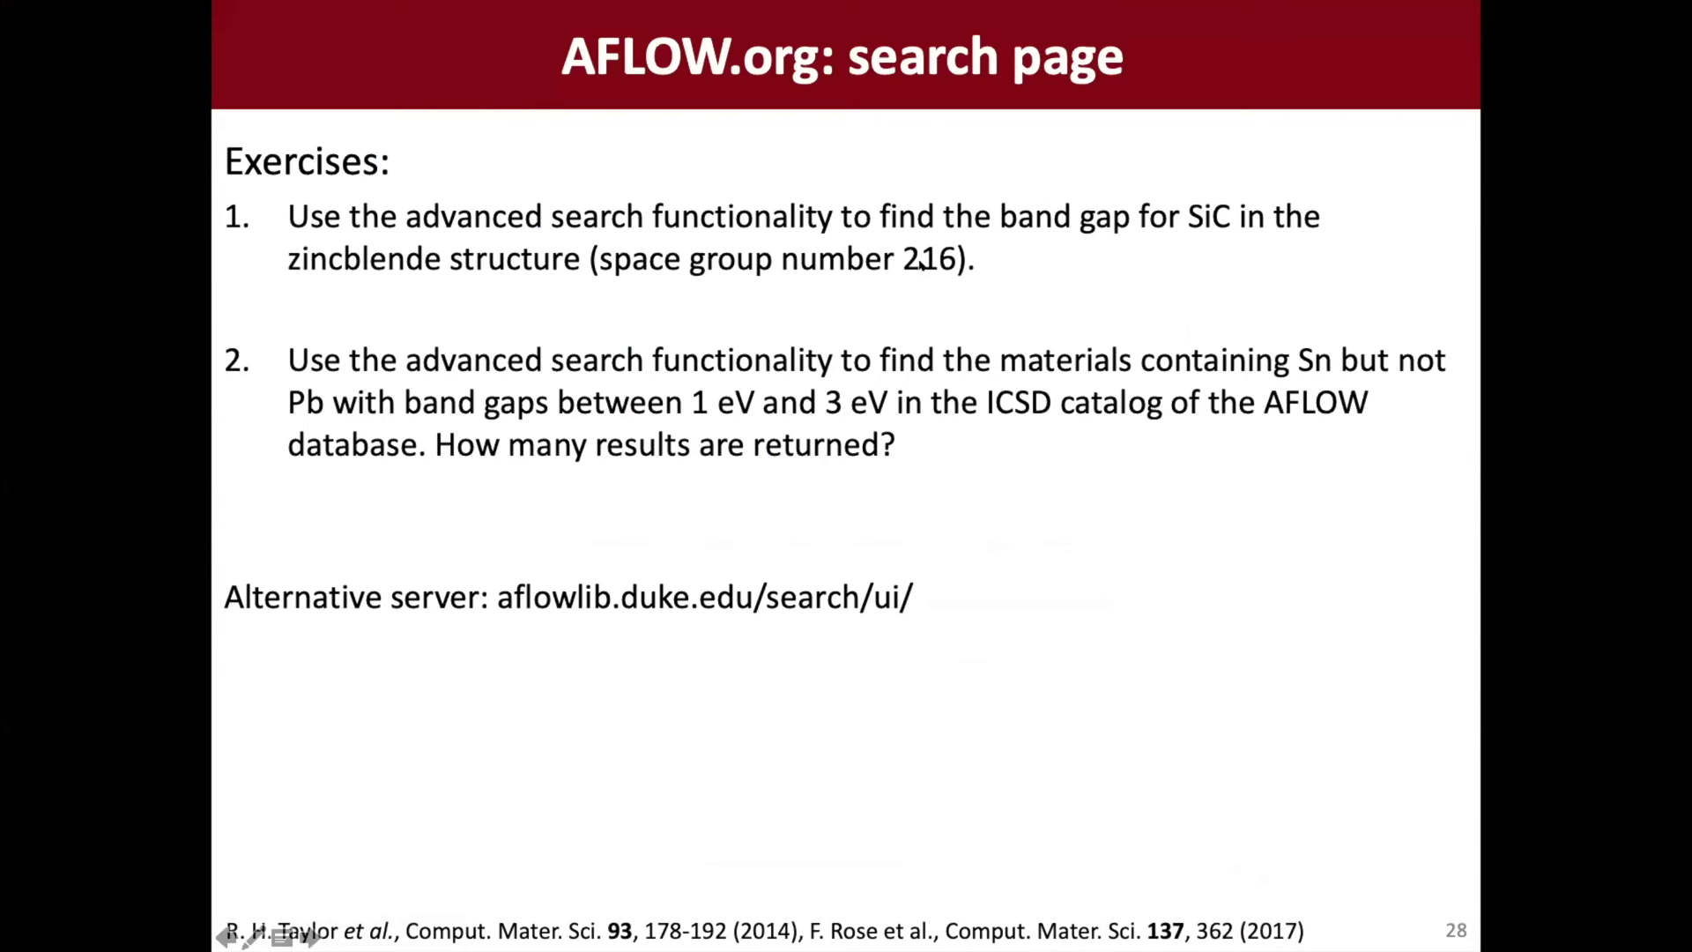
Leave the exercise slide show and switch to the AFLOW advanced search page in Firefox.
{"action": "key", "text": "Escape"}
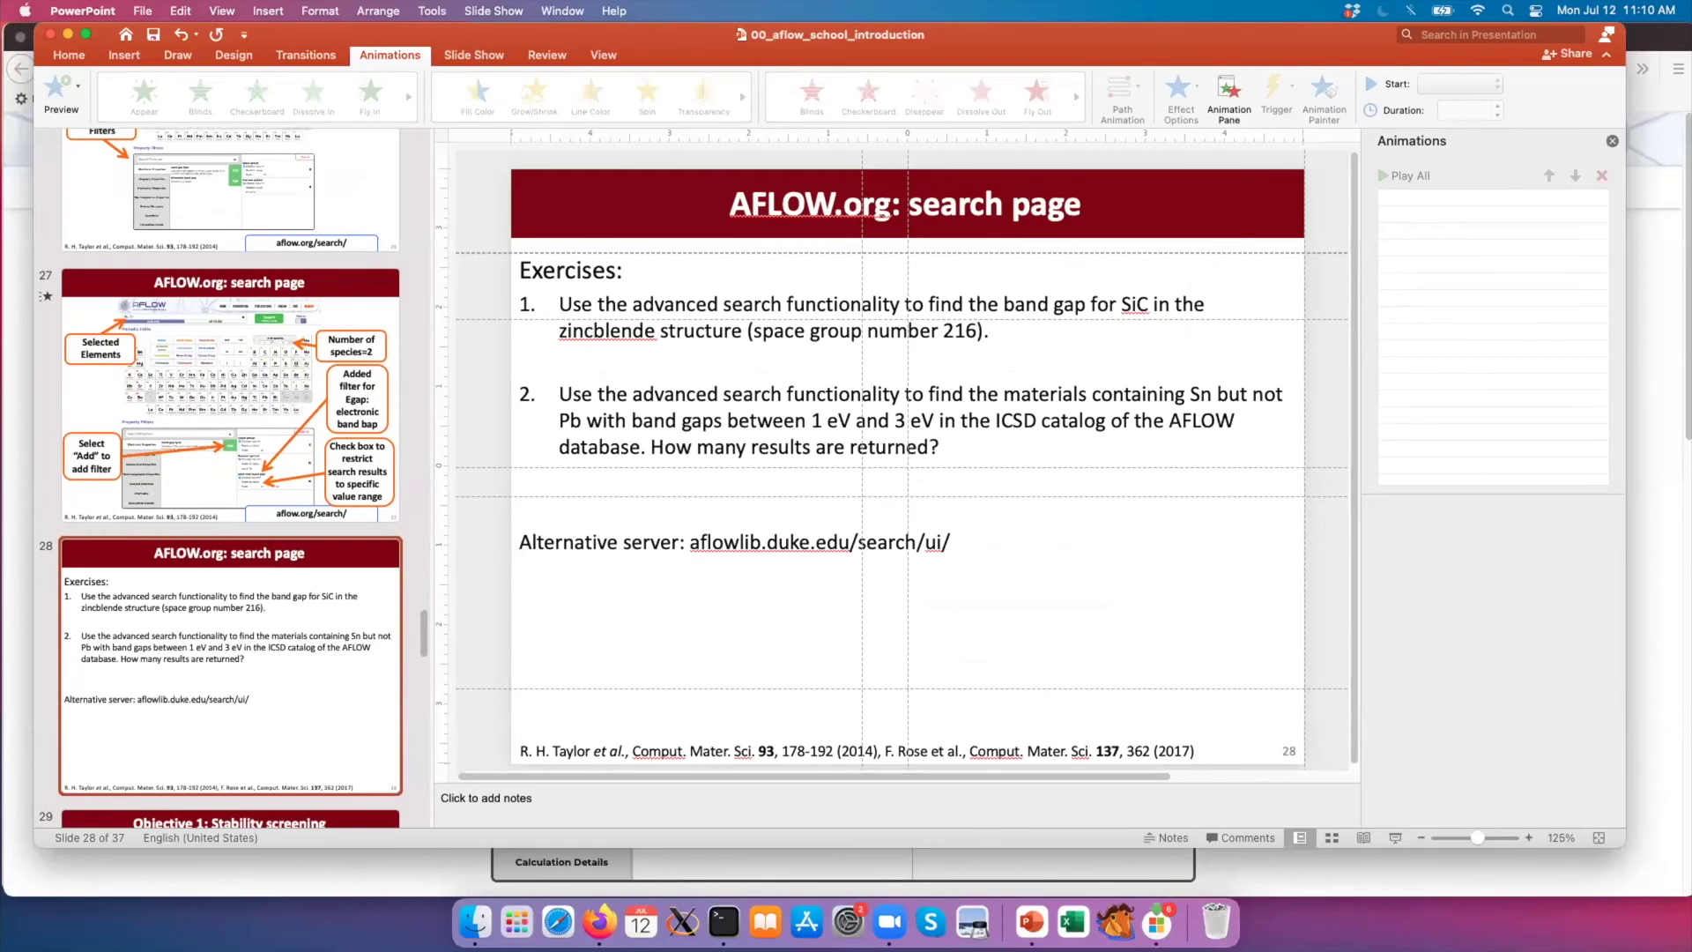
{"action": "left_click", "coordinate": [1656, 349]}
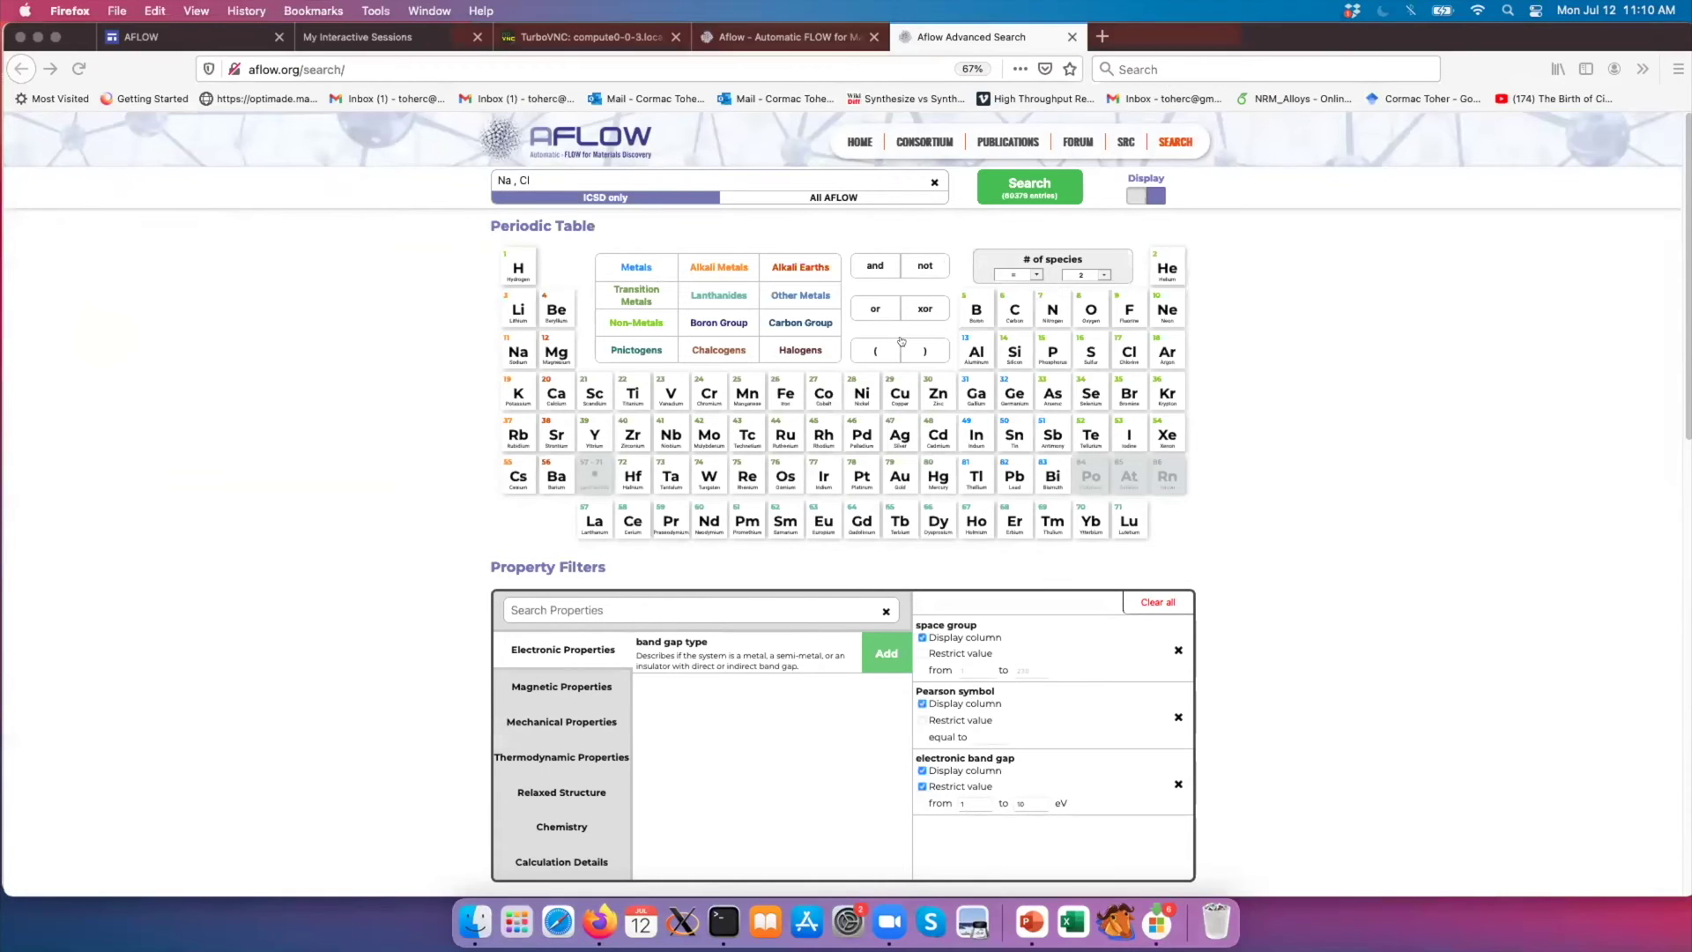
{"action": "left_click", "coordinate": [1004, 352]}
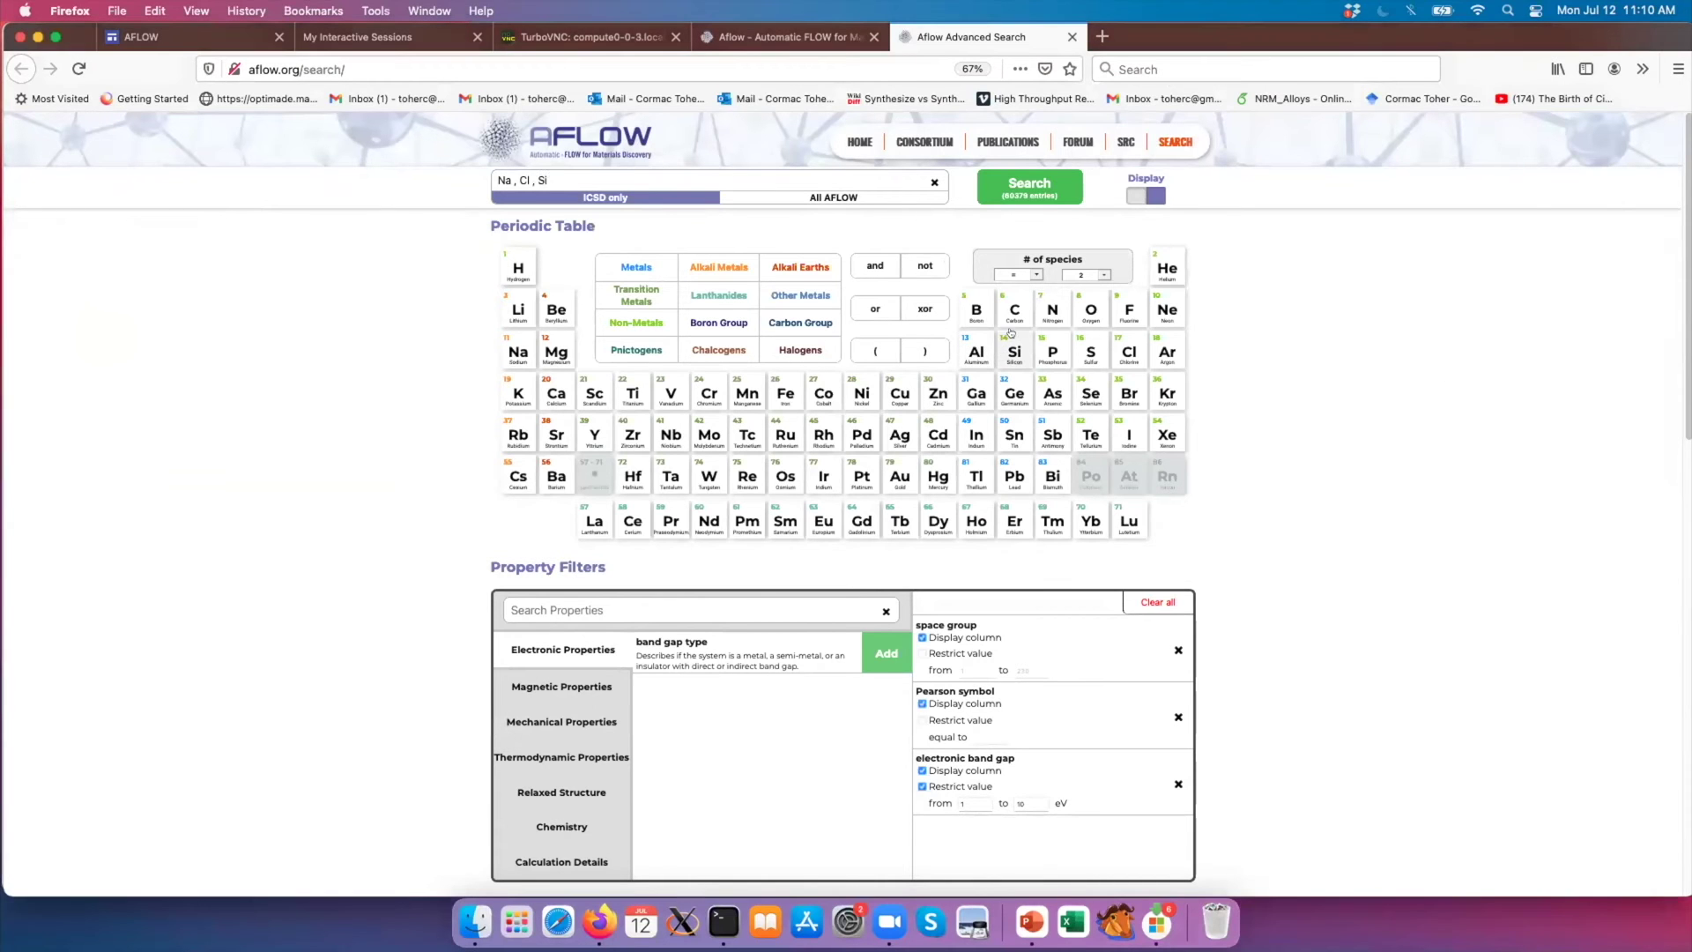
{"action": "left_click", "coordinate": [928, 180]}
{"action": "left_click", "coordinate": [1014, 352]}
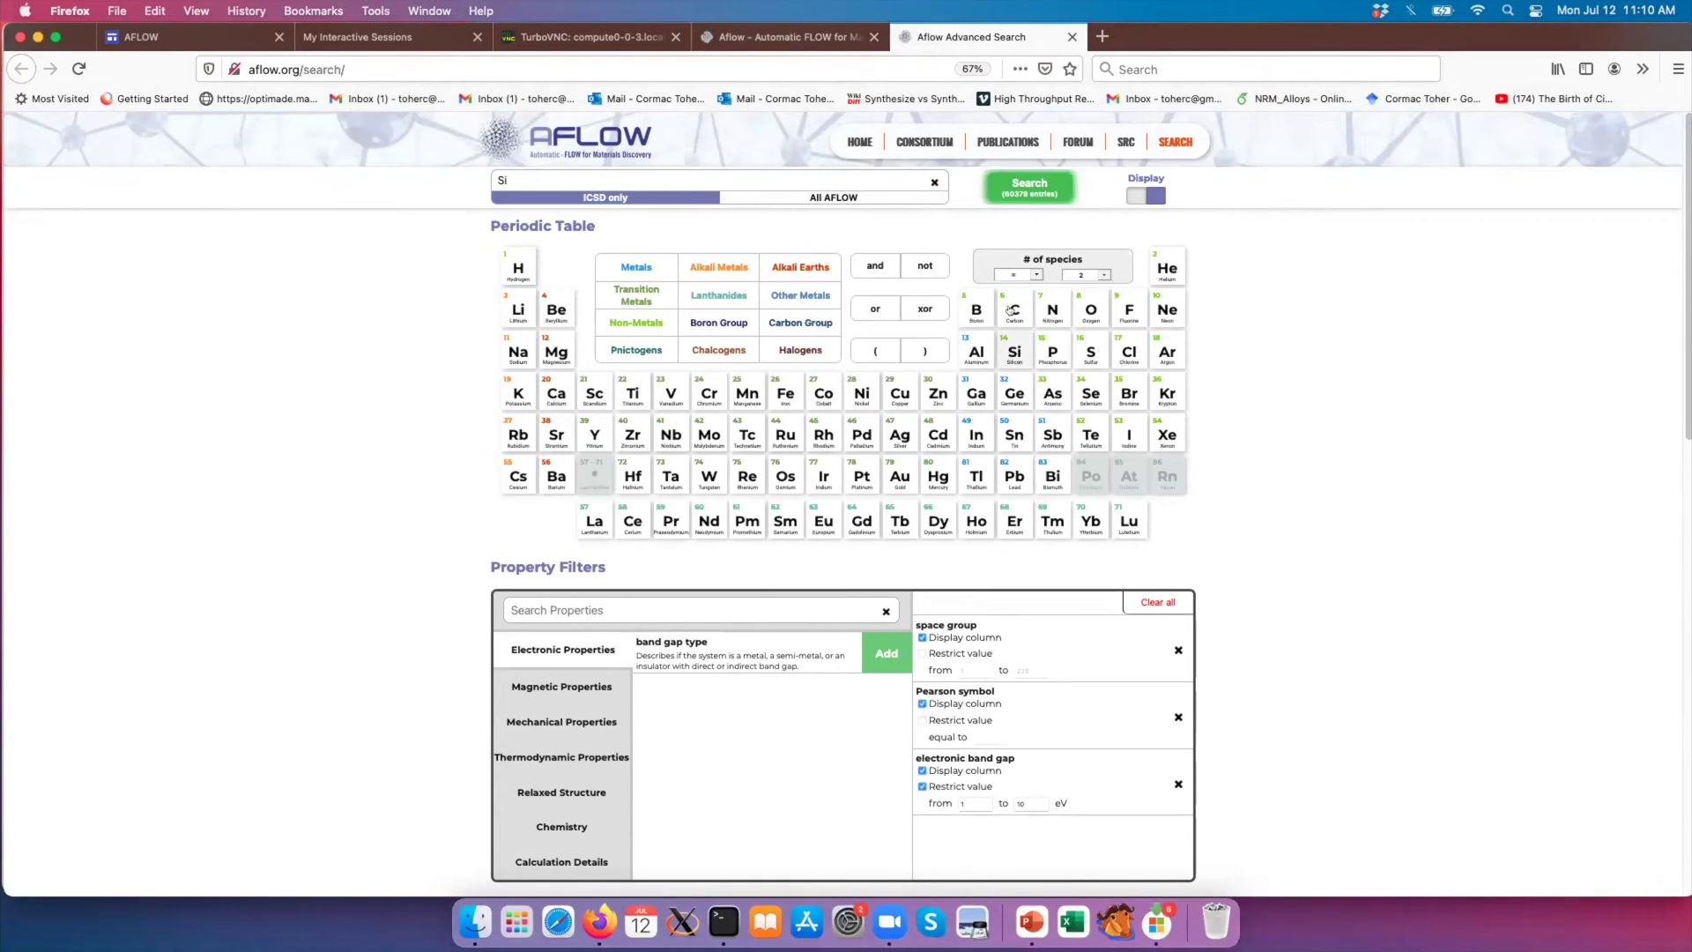
{"action": "left_click", "coordinate": [1082, 275]}
{"action": "left_click", "coordinate": [965, 663]}
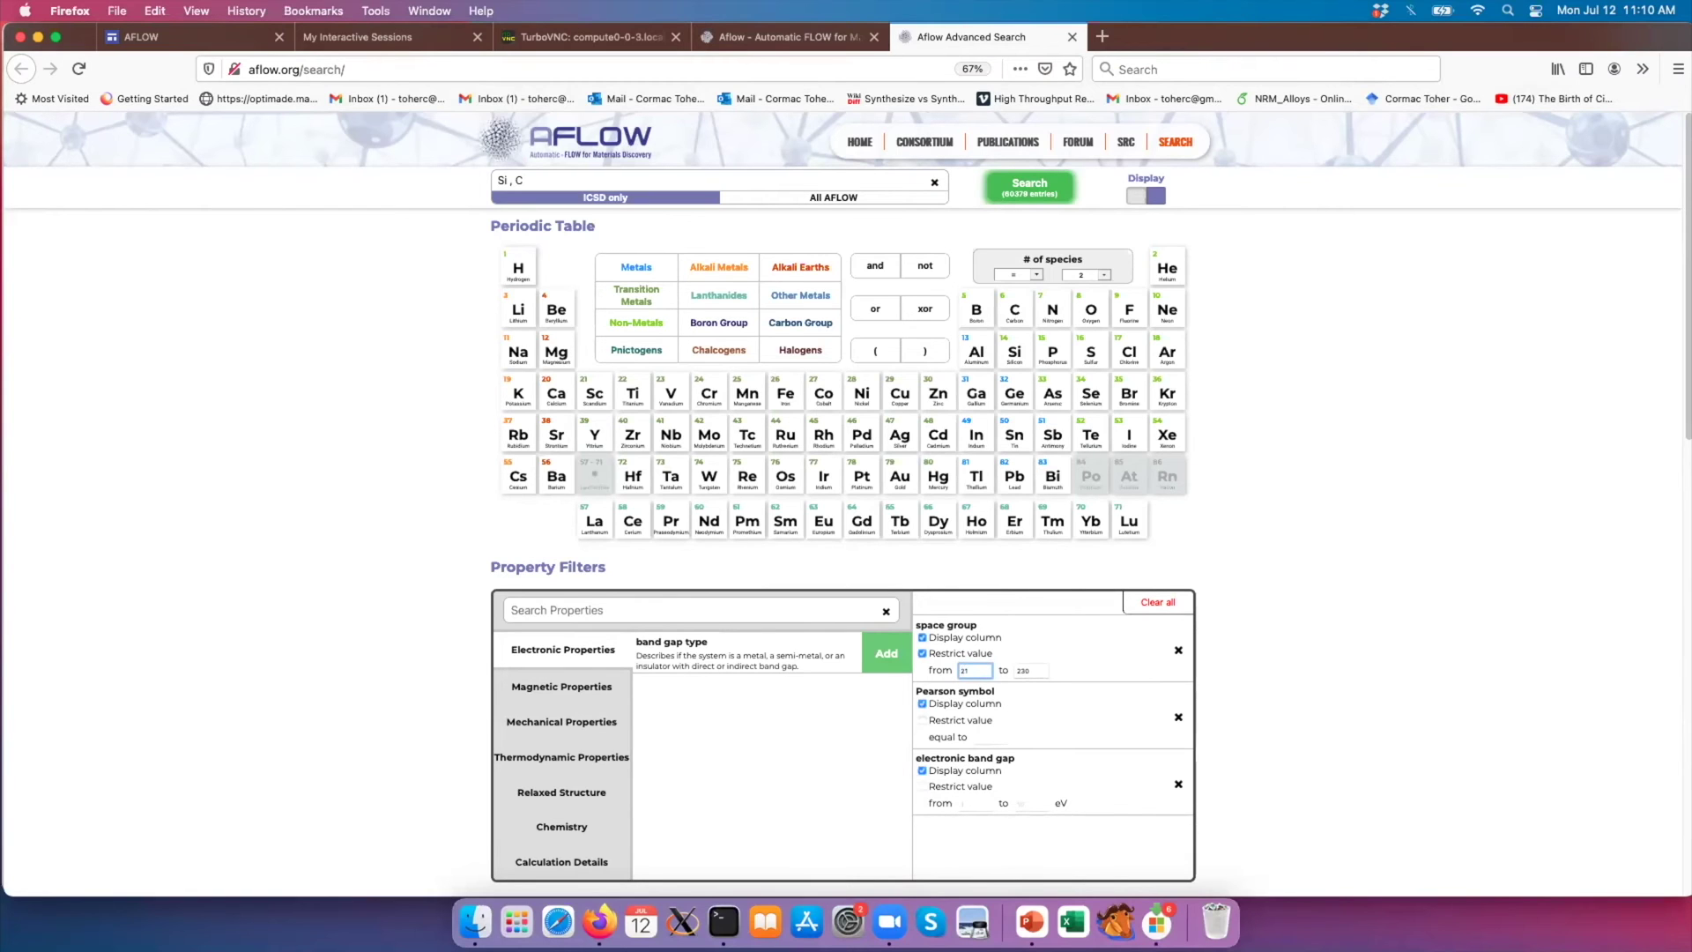
{"action": "key", "text": "Tab"}
{"action": "type", "text": "216"}
Open a fresh AFLOW search form and query the elements Si and C with the number of species set to 2.
{"action": "left_click", "coordinate": [1166, 141]}
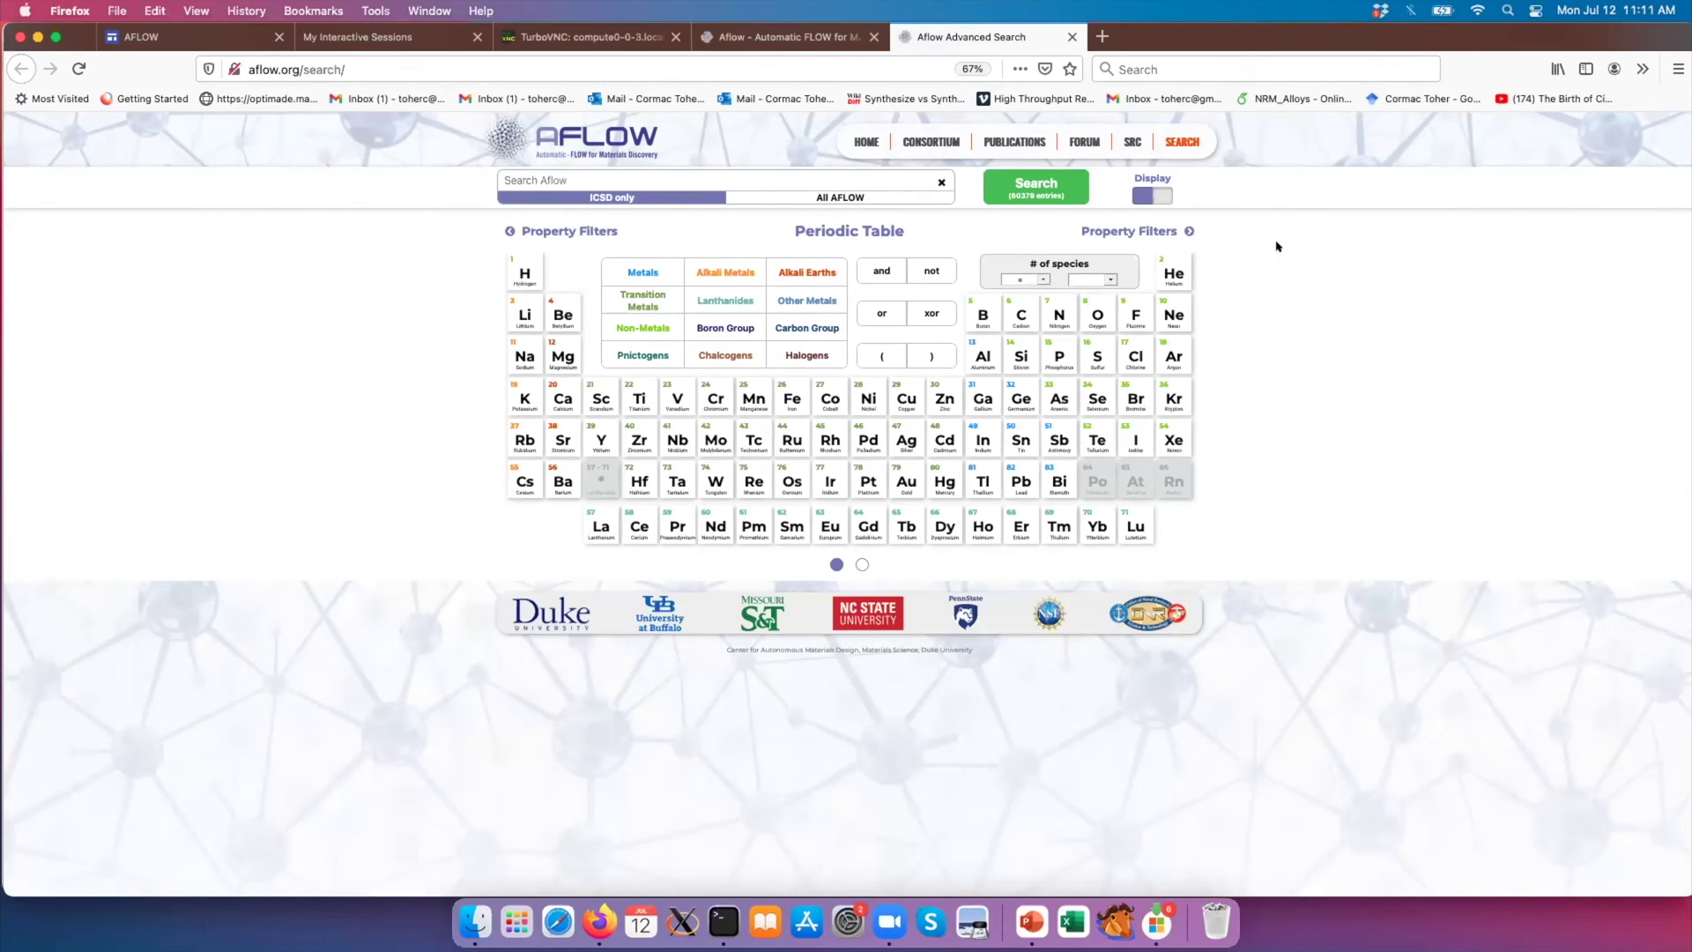
{"action": "left_click", "coordinate": [697, 178]}
{"action": "left_click", "coordinate": [1017, 353]}
{"action": "left_click", "coordinate": [1019, 314]}
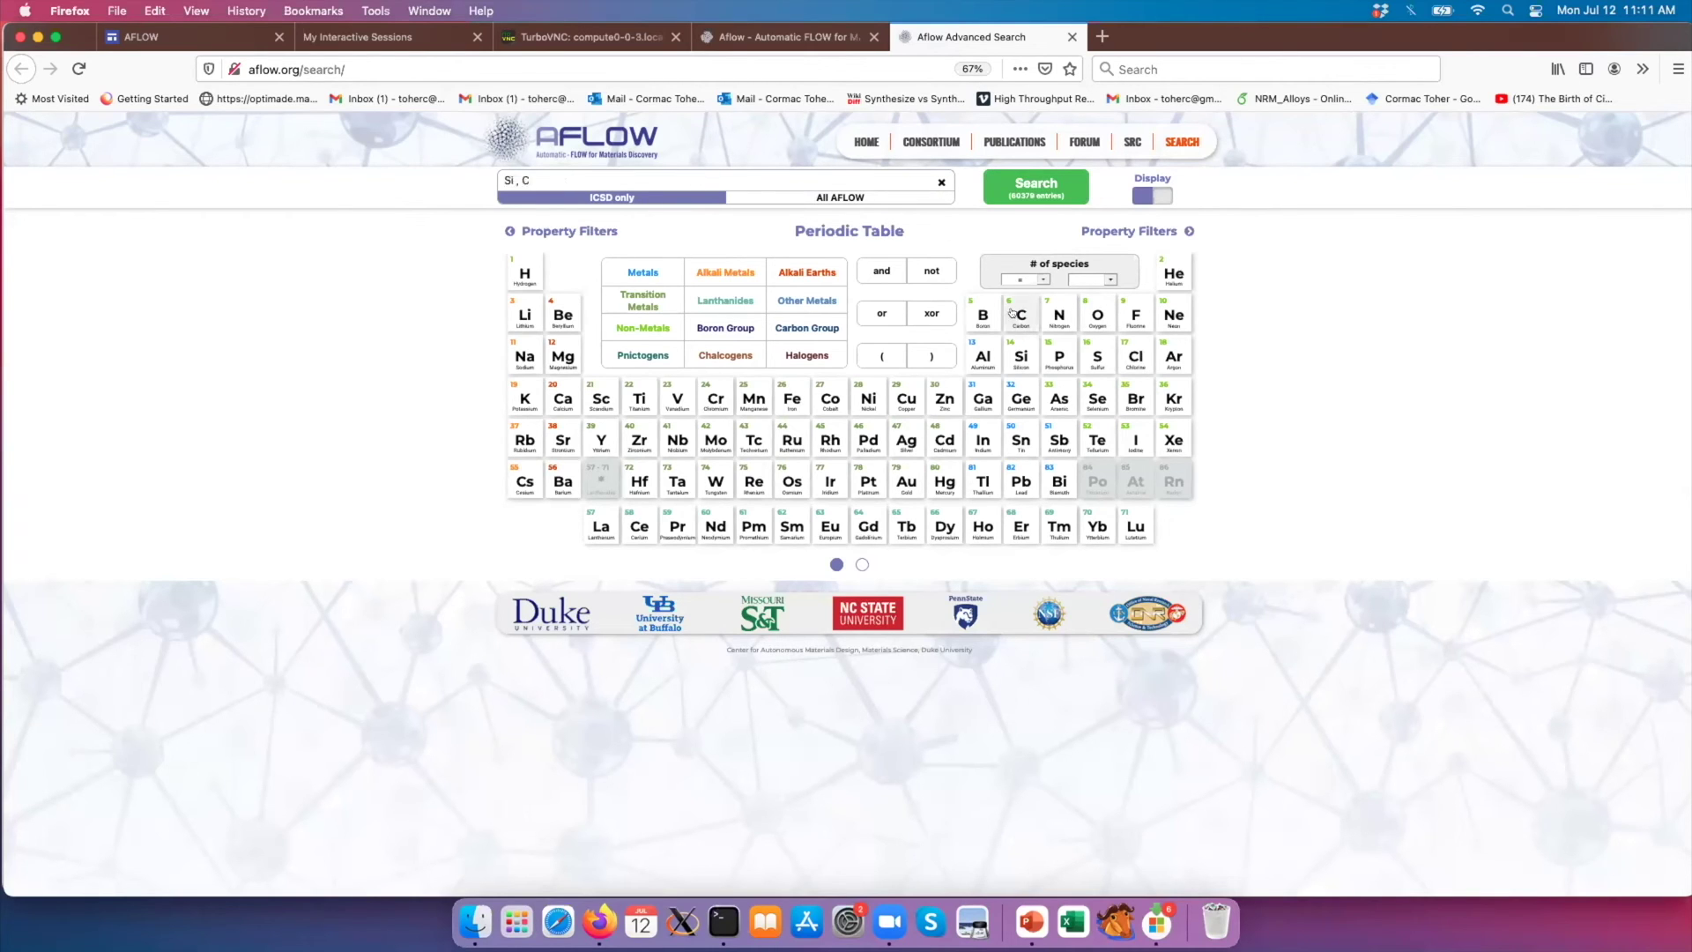
{"action": "left_click", "coordinate": [1106, 277]}
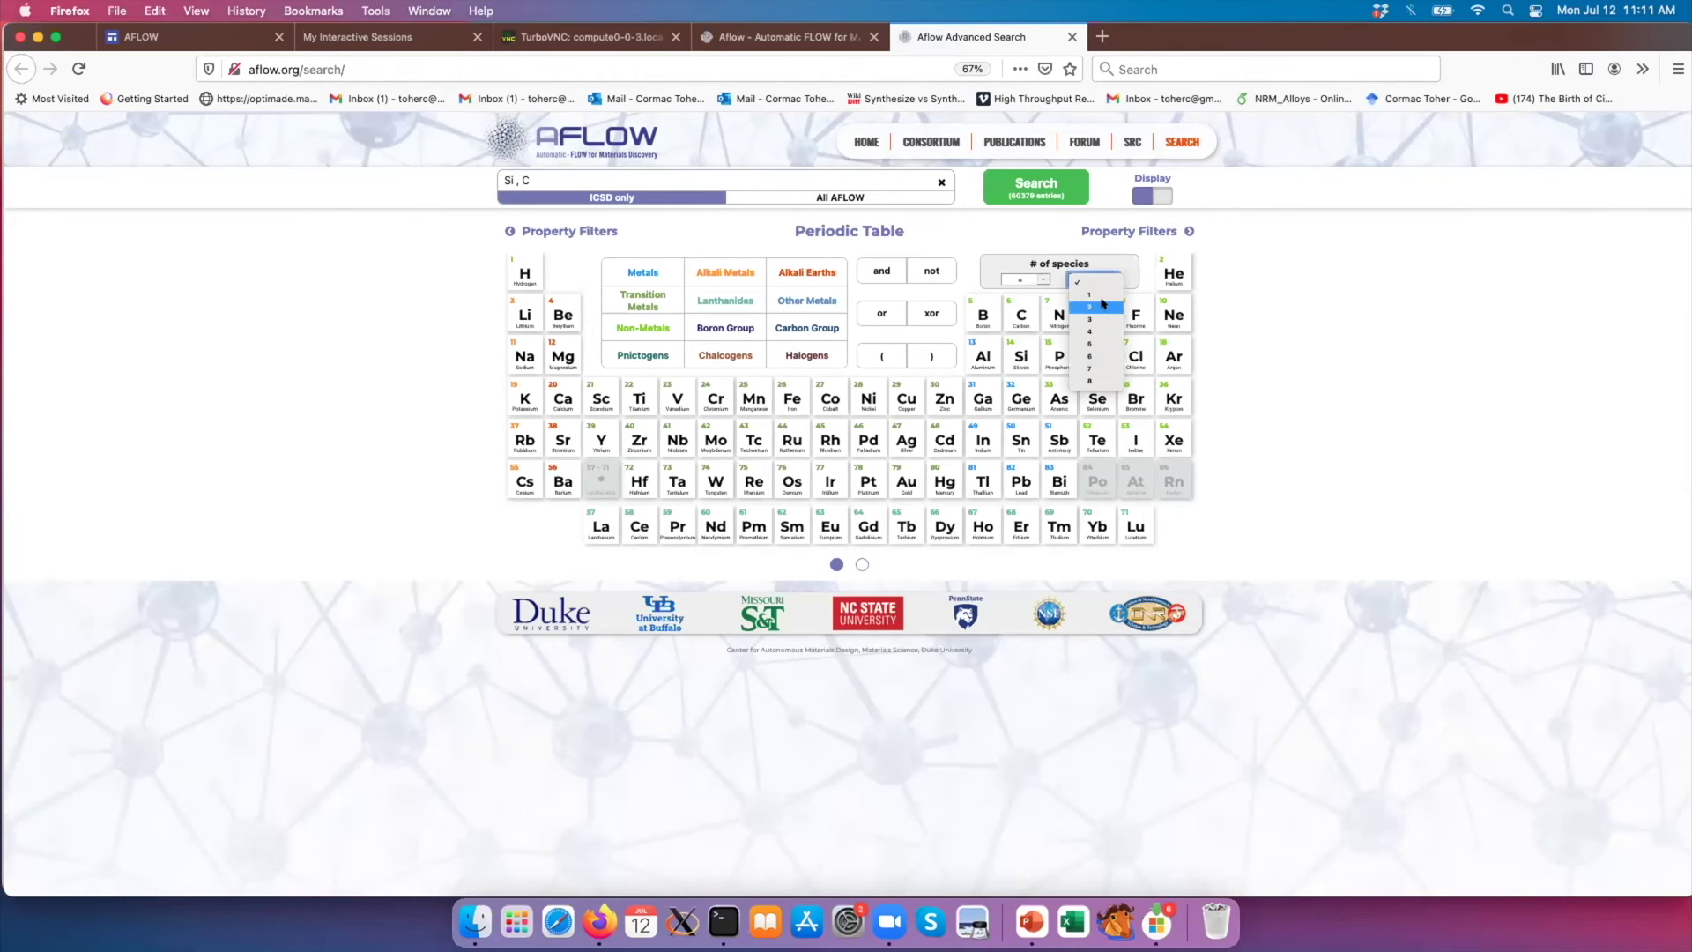
{"action": "left_click", "coordinate": [1089, 306]}
Add the electronic band gap property to the search and restrict the space group to the range 216 to 216.
{"action": "left_click", "coordinate": [1156, 192]}
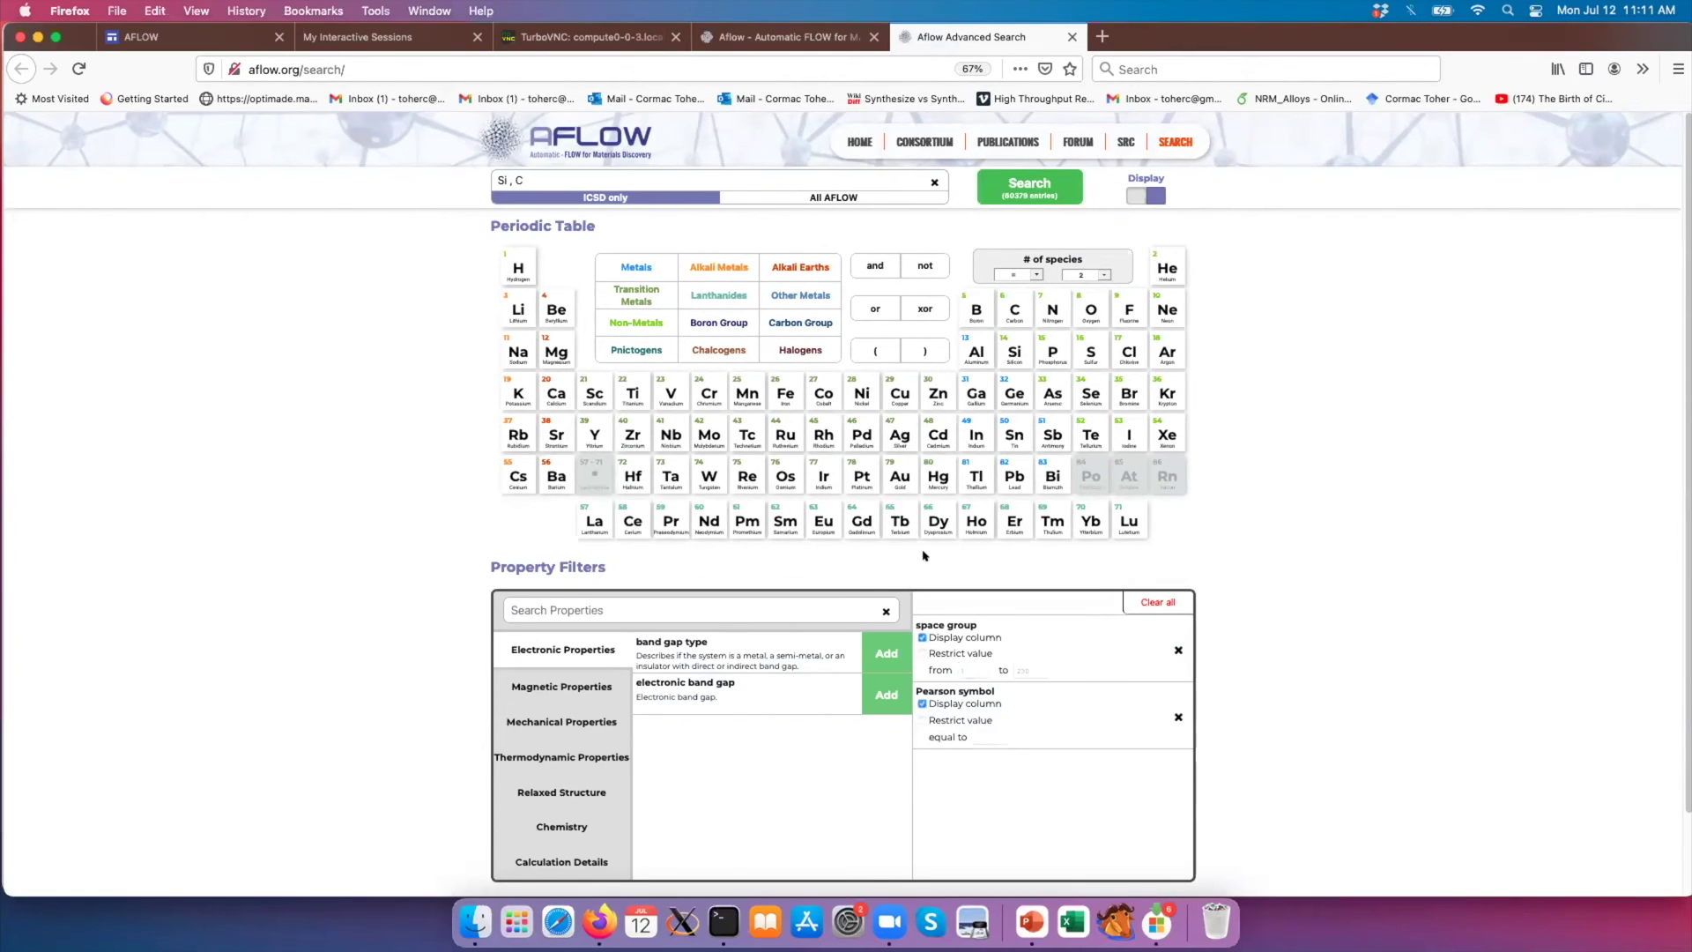
{"action": "left_click", "coordinate": [872, 694]}
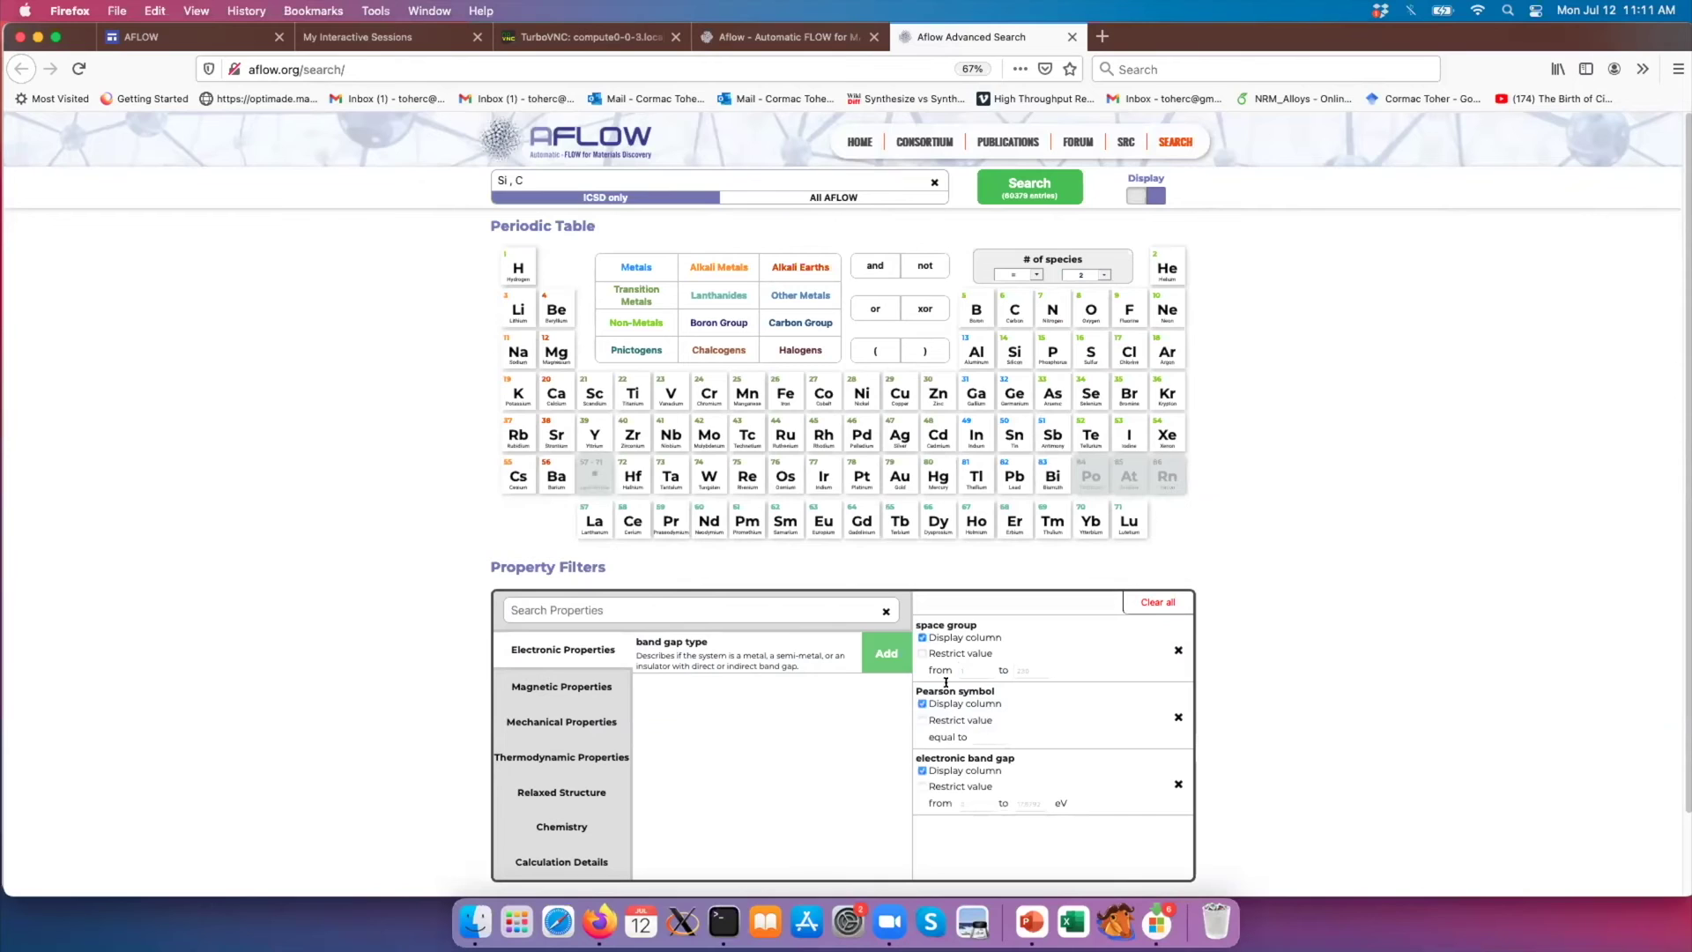
{"action": "left_click", "coordinate": [922, 654]}
{"action": "left_click", "coordinate": [976, 668]}
{"action": "type", "text": "216"}
{"action": "key", "text": "Tab"}
{"action": "type", "text": "21"}
Run the search and open the first CSi entry in the results table.
{"action": "left_click", "coordinate": [1022, 182]}
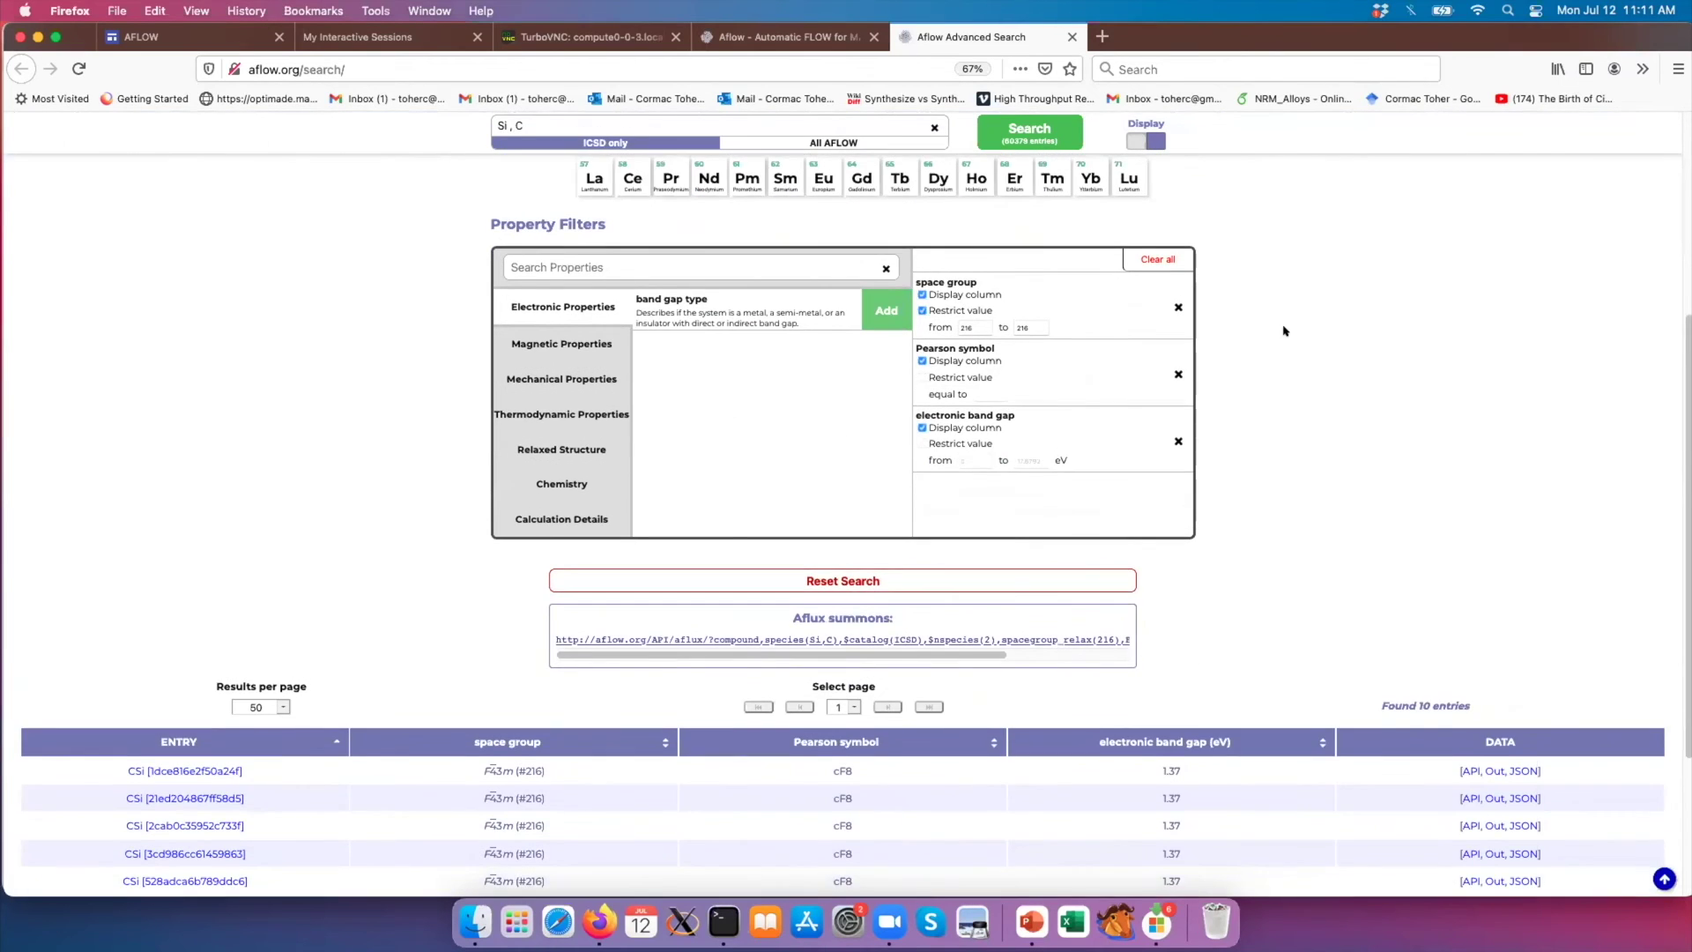
{"action": "scroll", "coordinate": [1283, 330], "scroll_direction": "down", "scroll_amount": 3}
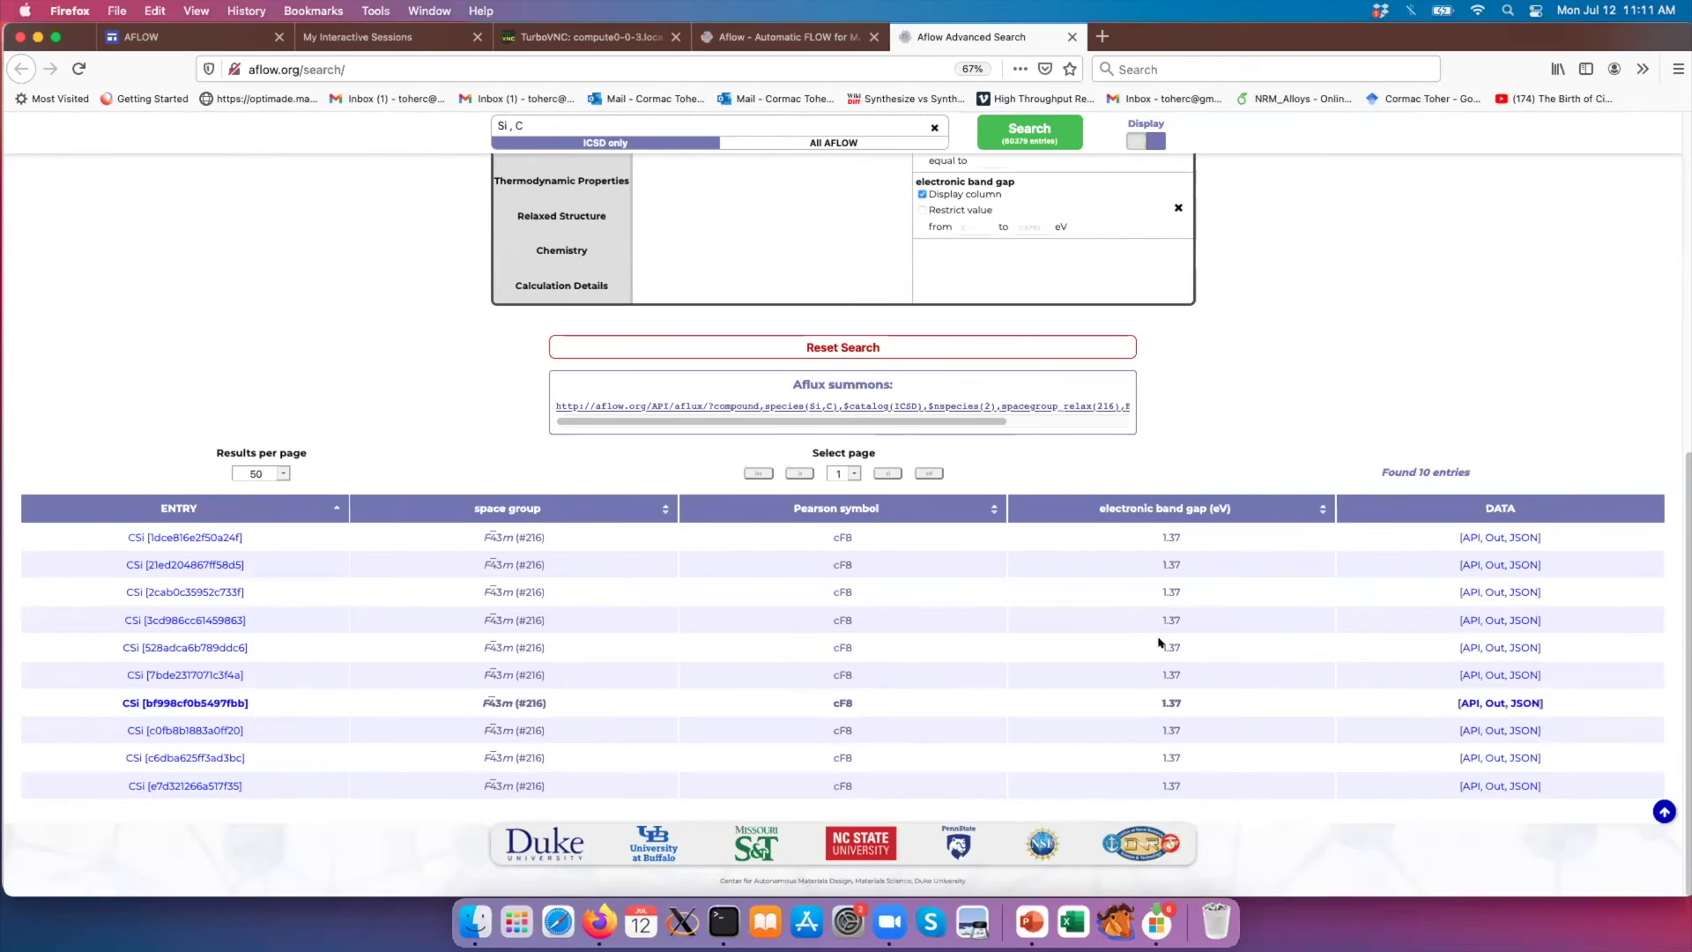
{"action": "left_click", "coordinate": [178, 536]}
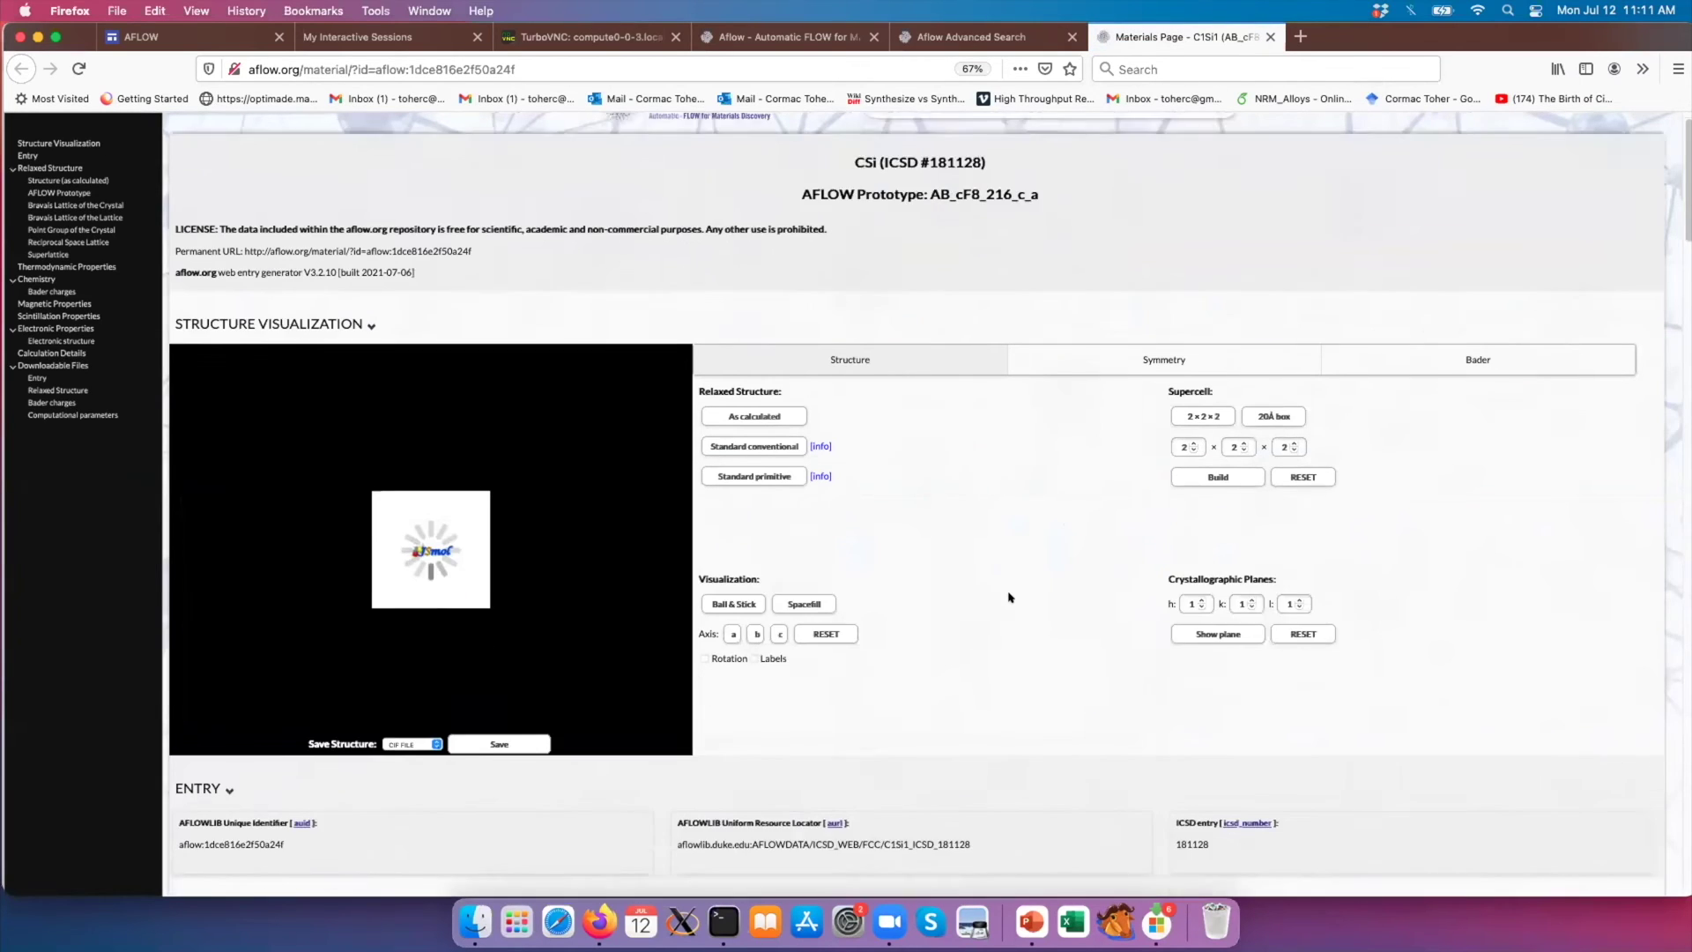
Examine the CSi entry's structure, electronic properties, calculation details and downloadable files, and return to the search results.
{"action": "scroll", "coordinate": [1009, 597], "scroll_direction": "down", "scroll_amount": 10}
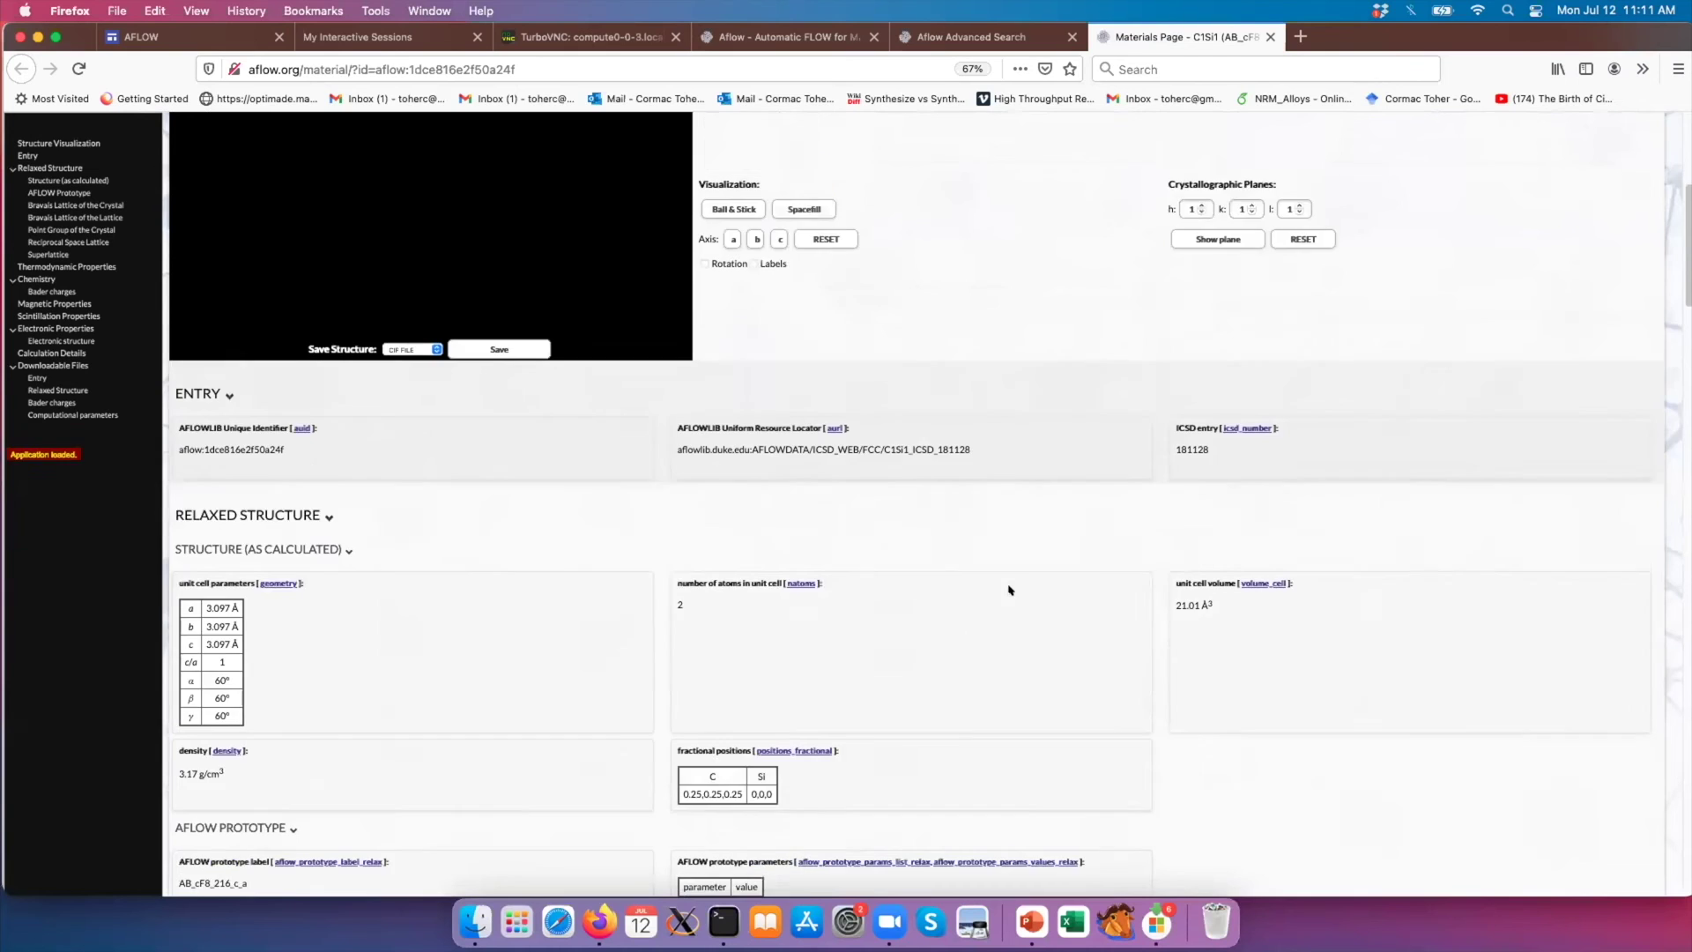
{"action": "scroll", "coordinate": [1009, 590], "scroll_direction": "down", "scroll_amount": 10}
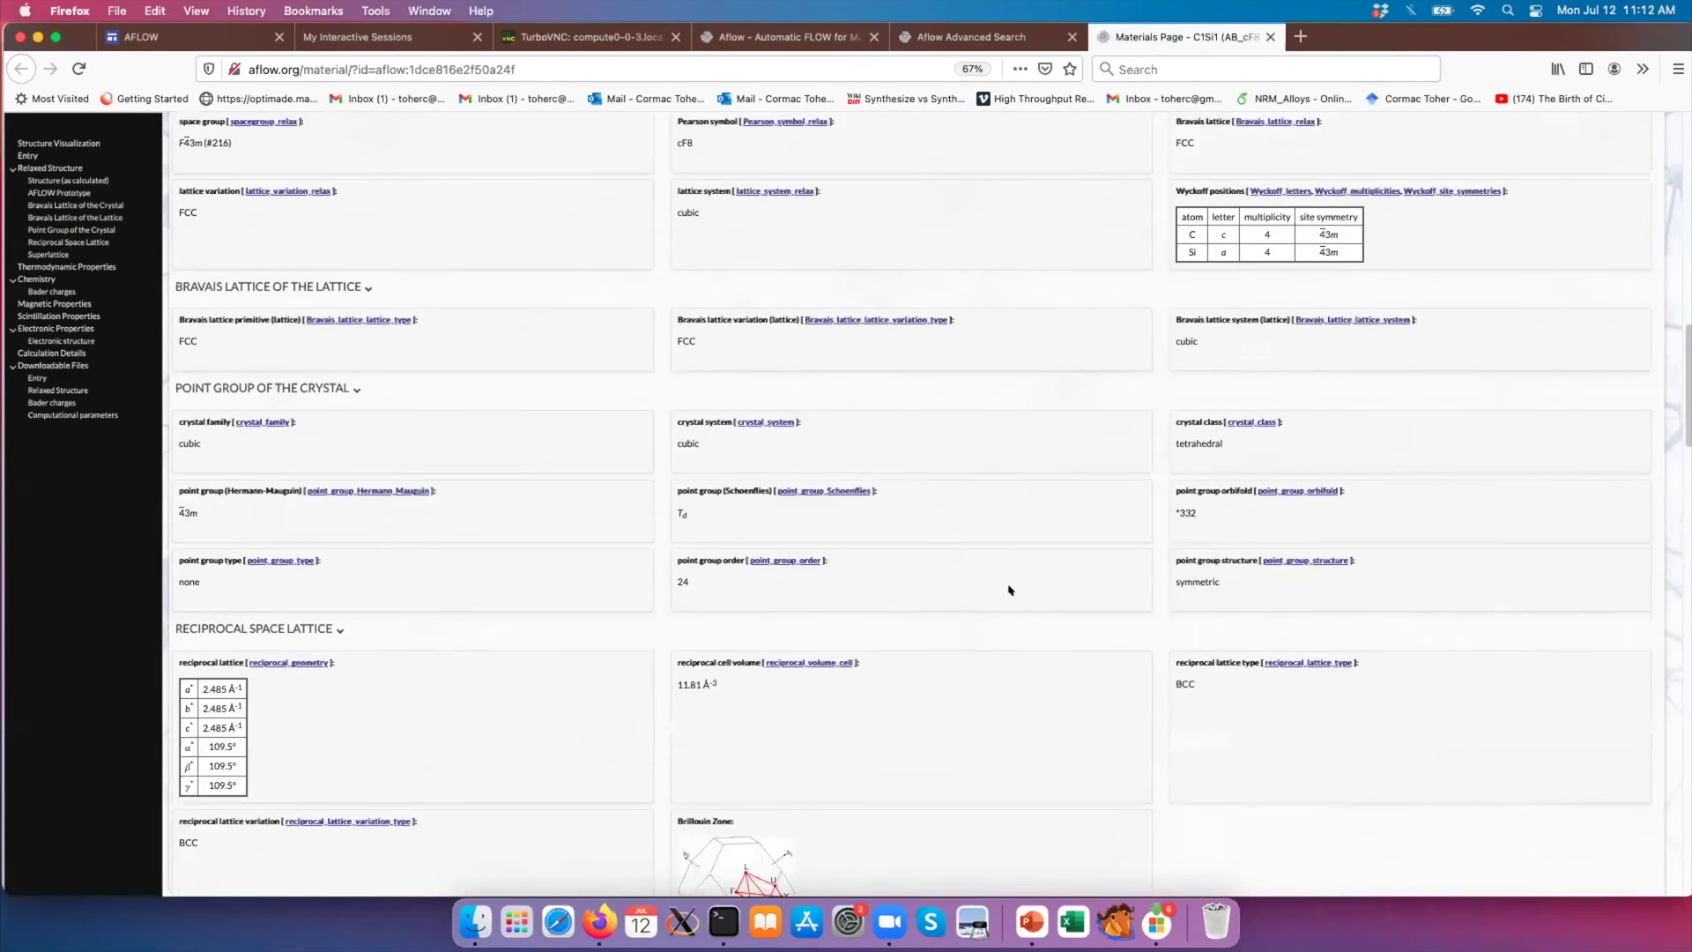
{"action": "scroll", "coordinate": [1009, 590], "scroll_direction": "down", "scroll_amount": 15}
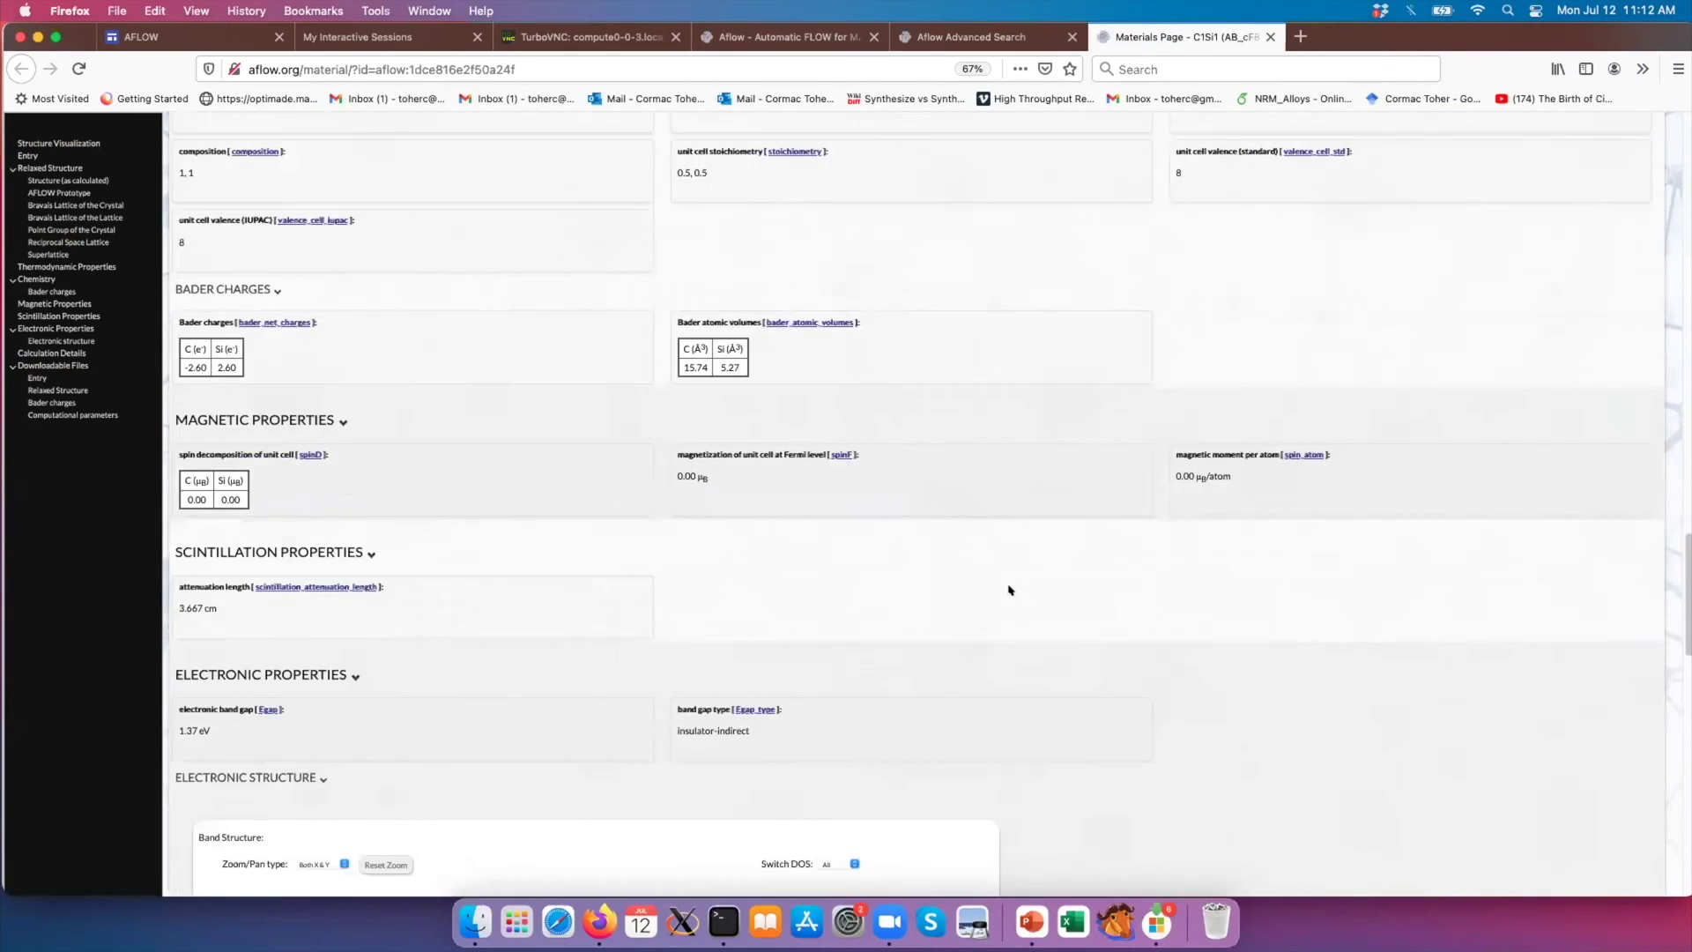
{"action": "scroll", "coordinate": [1009, 591], "scroll_direction": "down", "scroll_amount": 8}
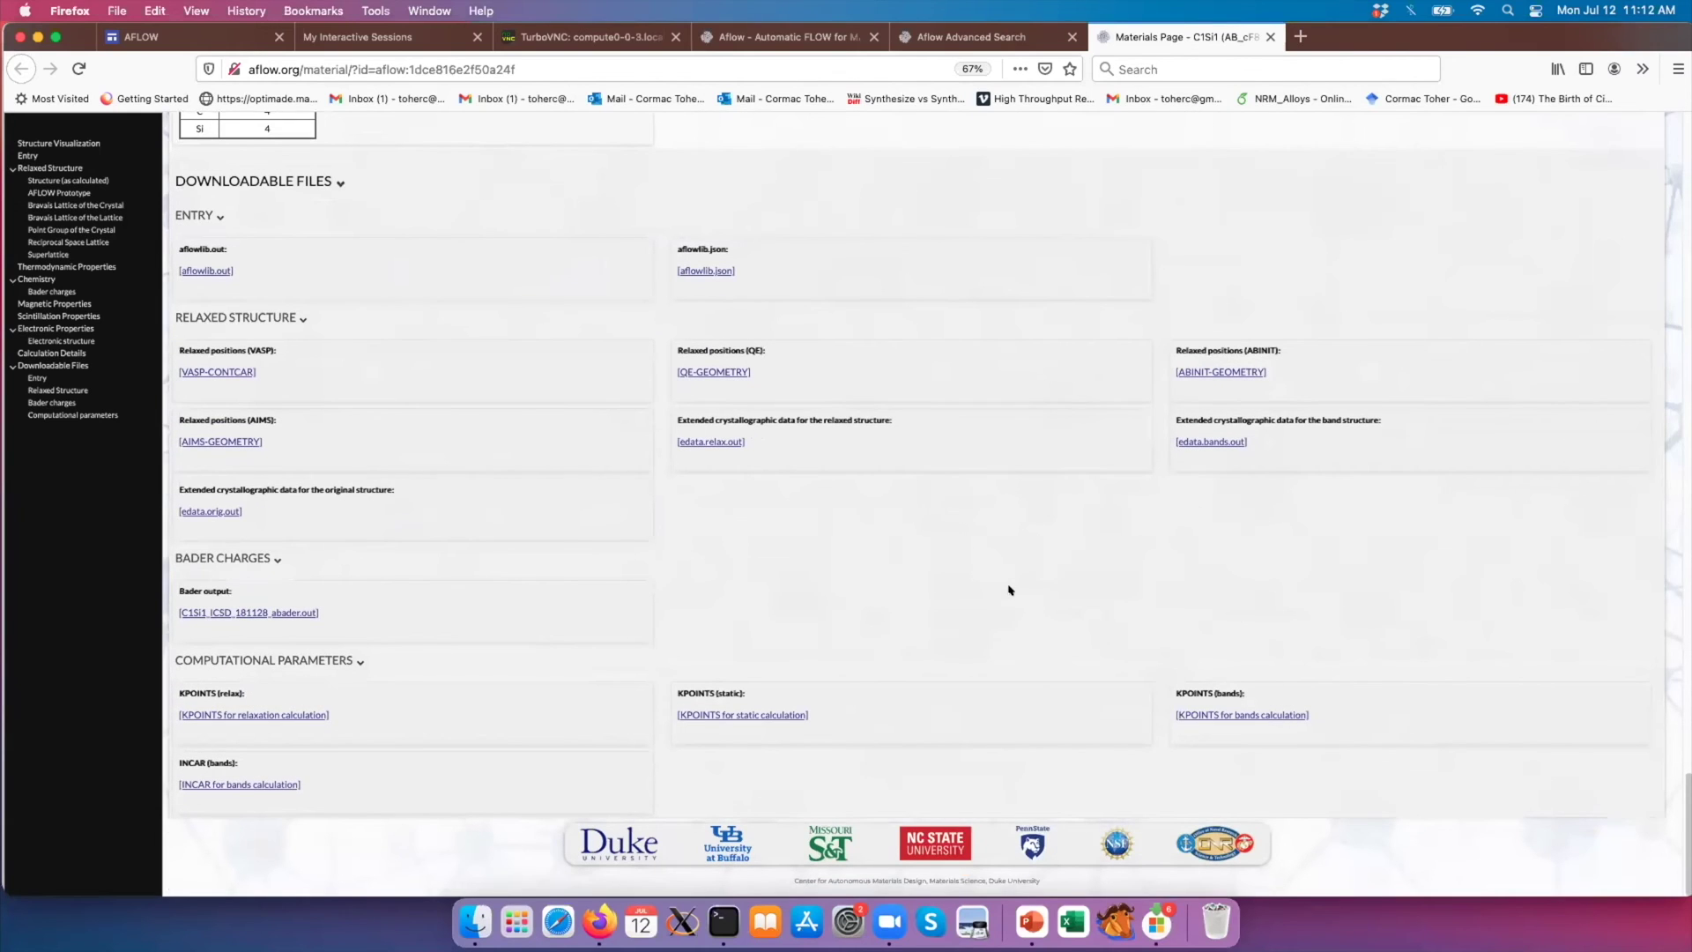
{"action": "scroll", "coordinate": [1009, 590], "scroll_direction": "up", "scroll_amount": 10}
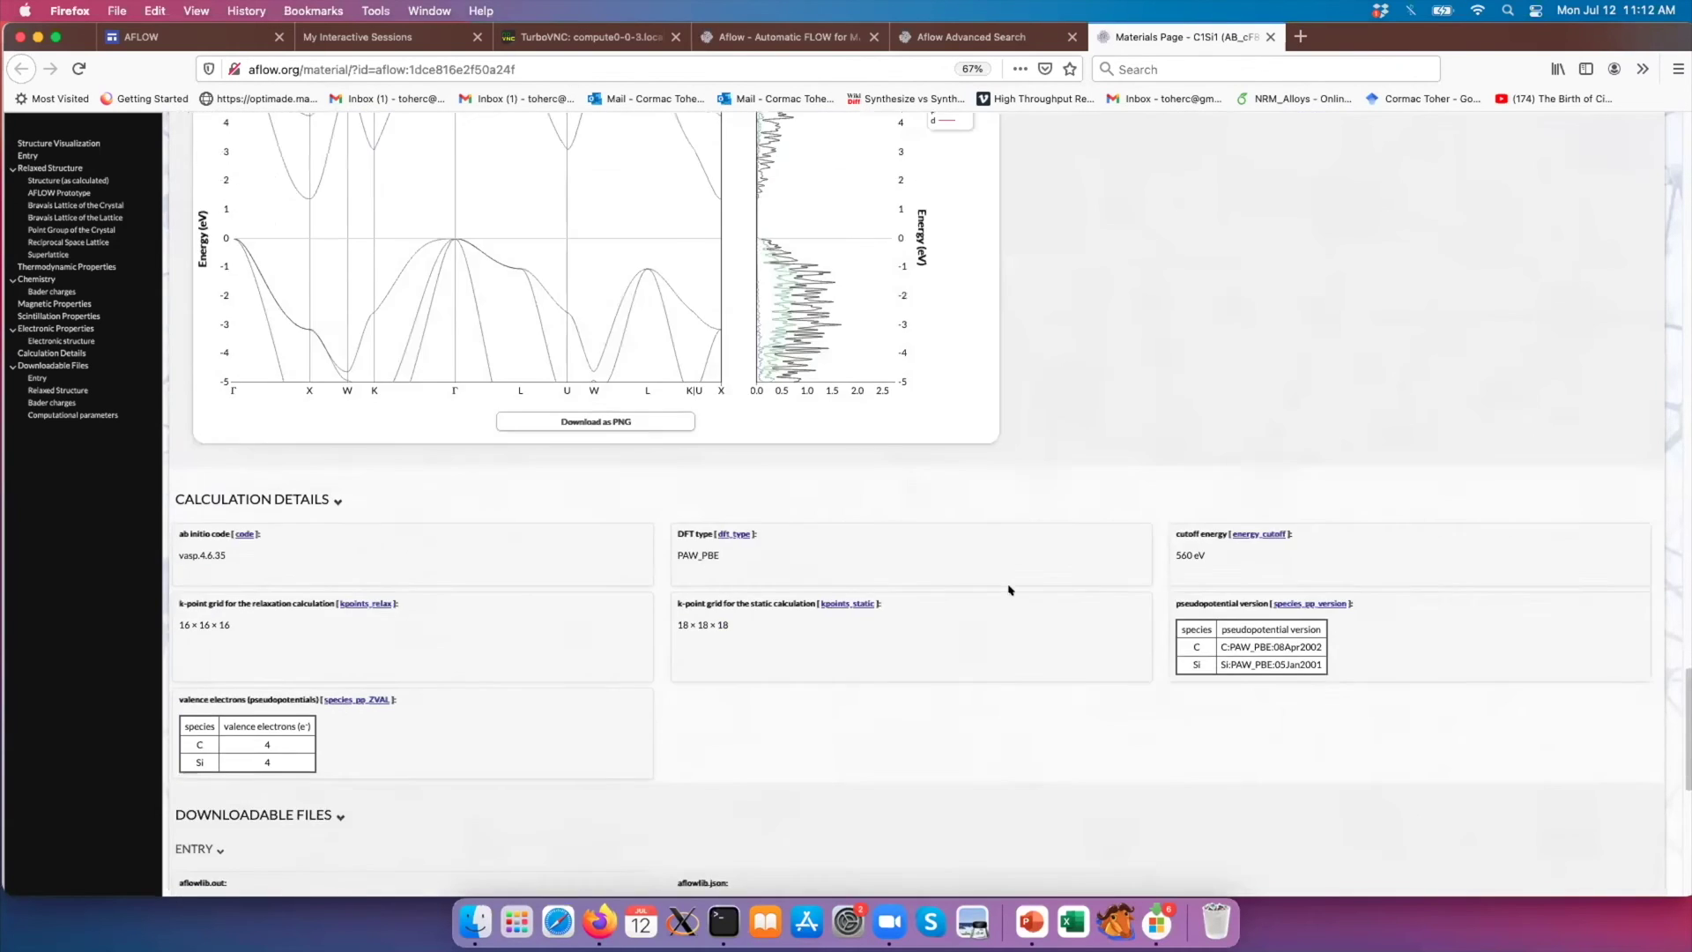
{"action": "left_click", "coordinate": [1049, 49]}
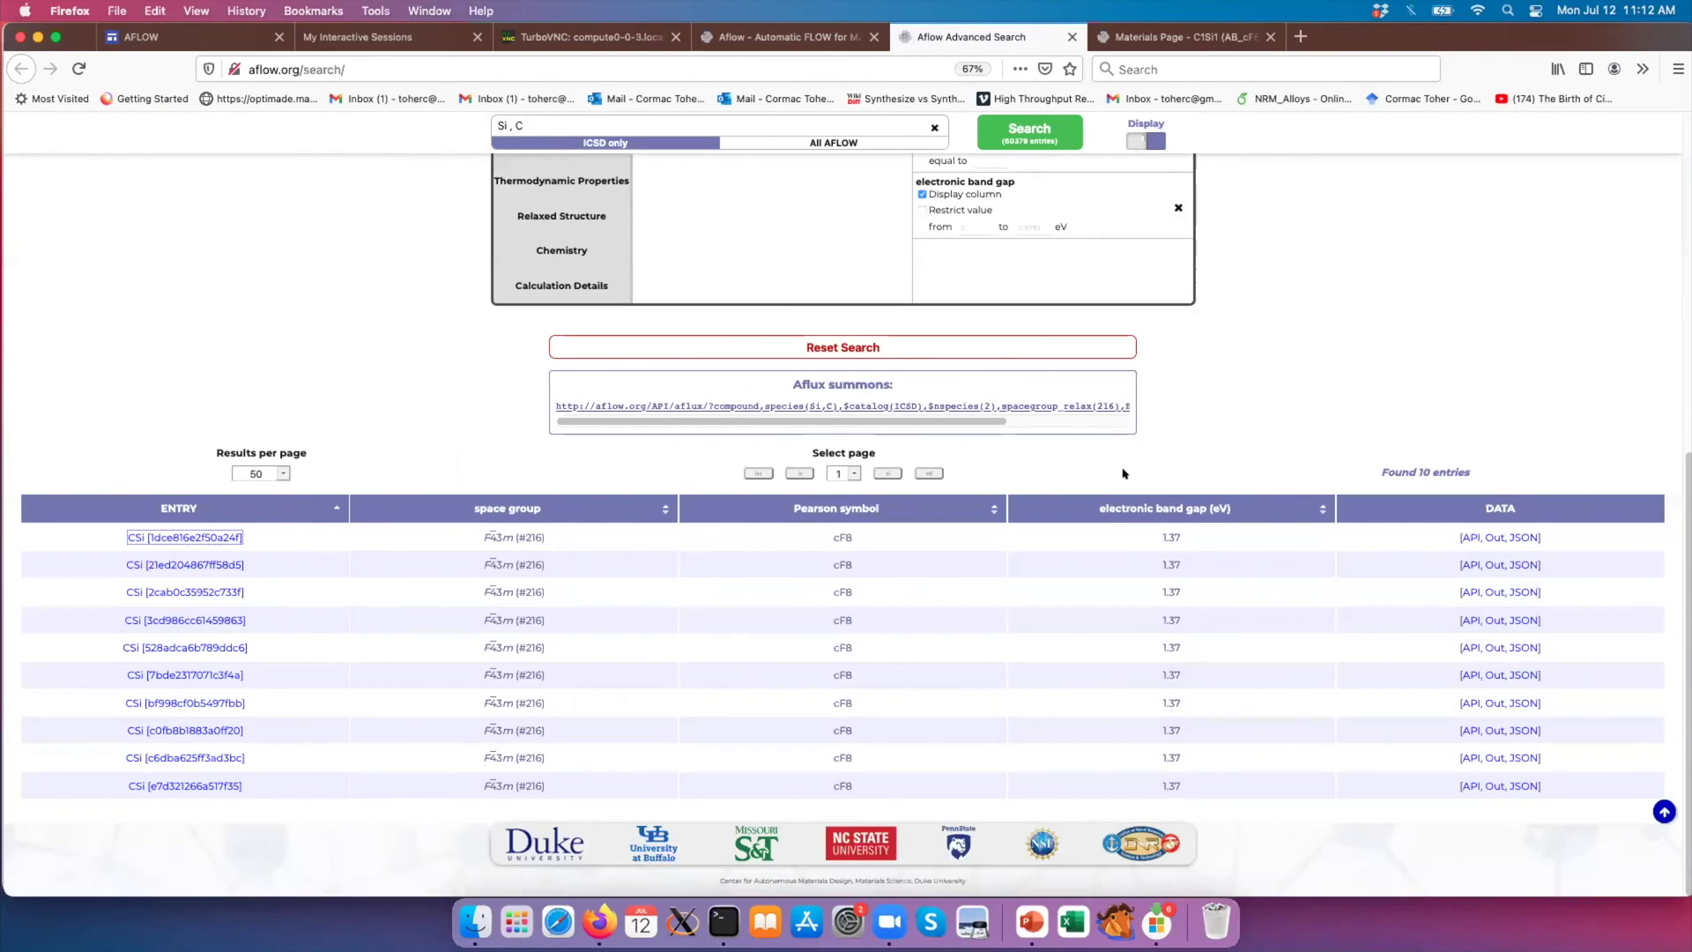
Review the search filters used, reread the second exercise in the PowerPoint presentation, and return to the search page in Firefox.
{"action": "scroll", "coordinate": [1123, 473], "scroll_direction": "up", "scroll_amount": 1}
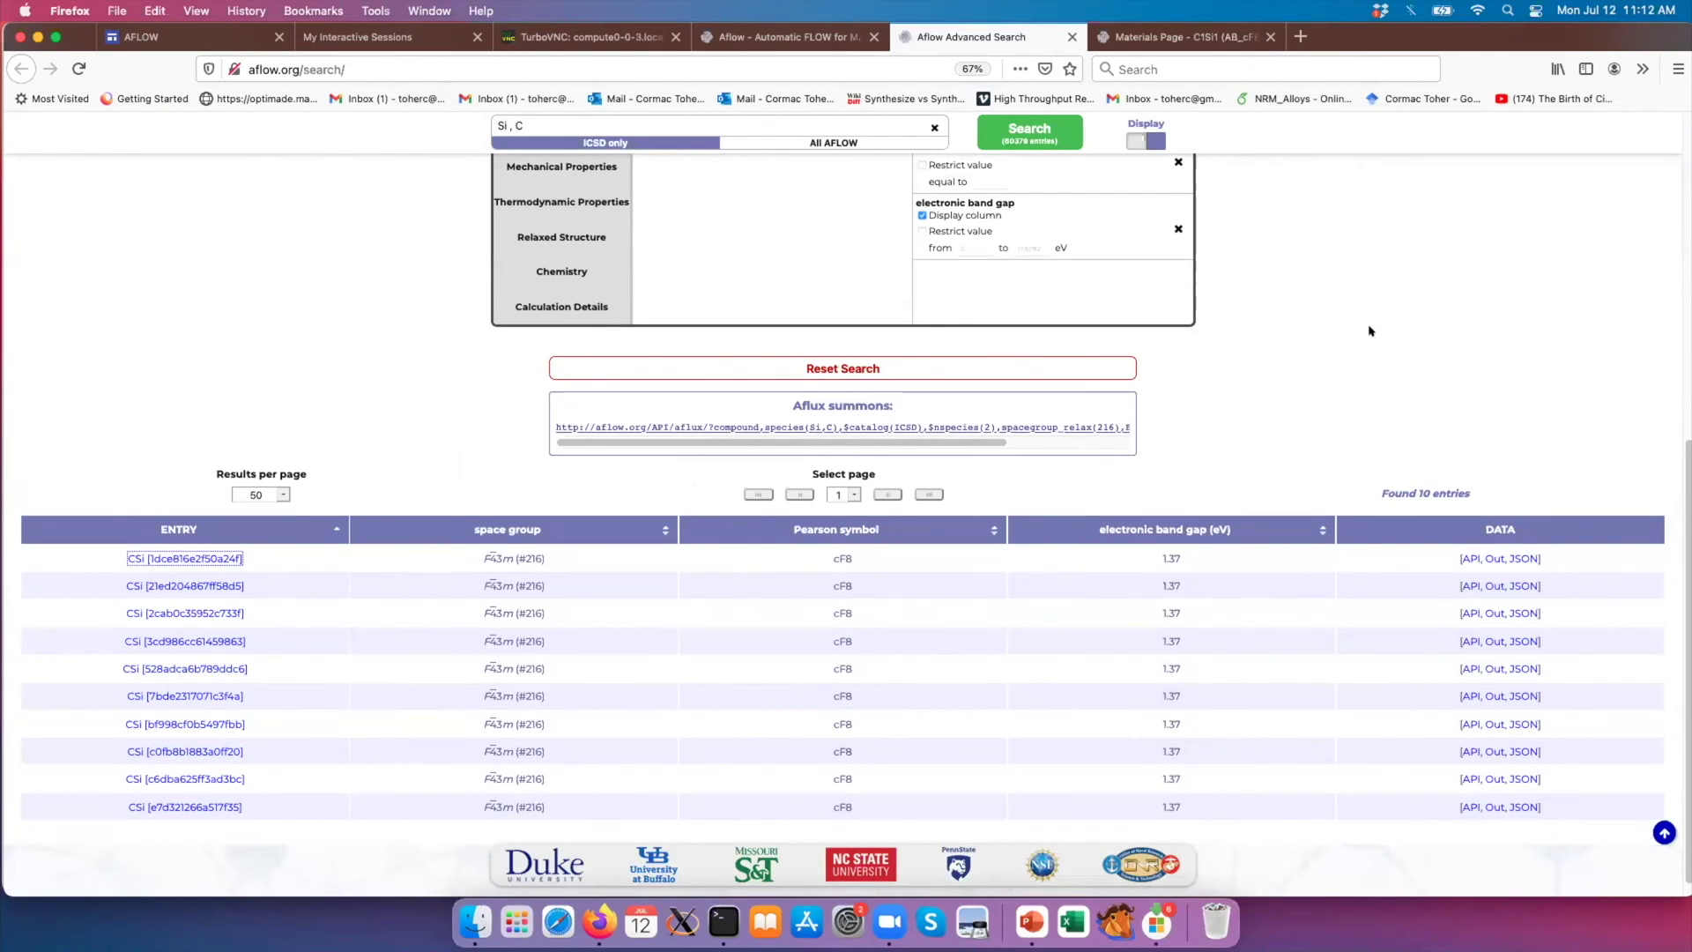
{"action": "scroll", "coordinate": [1369, 330], "scroll_direction": "up", "scroll_amount": 3}
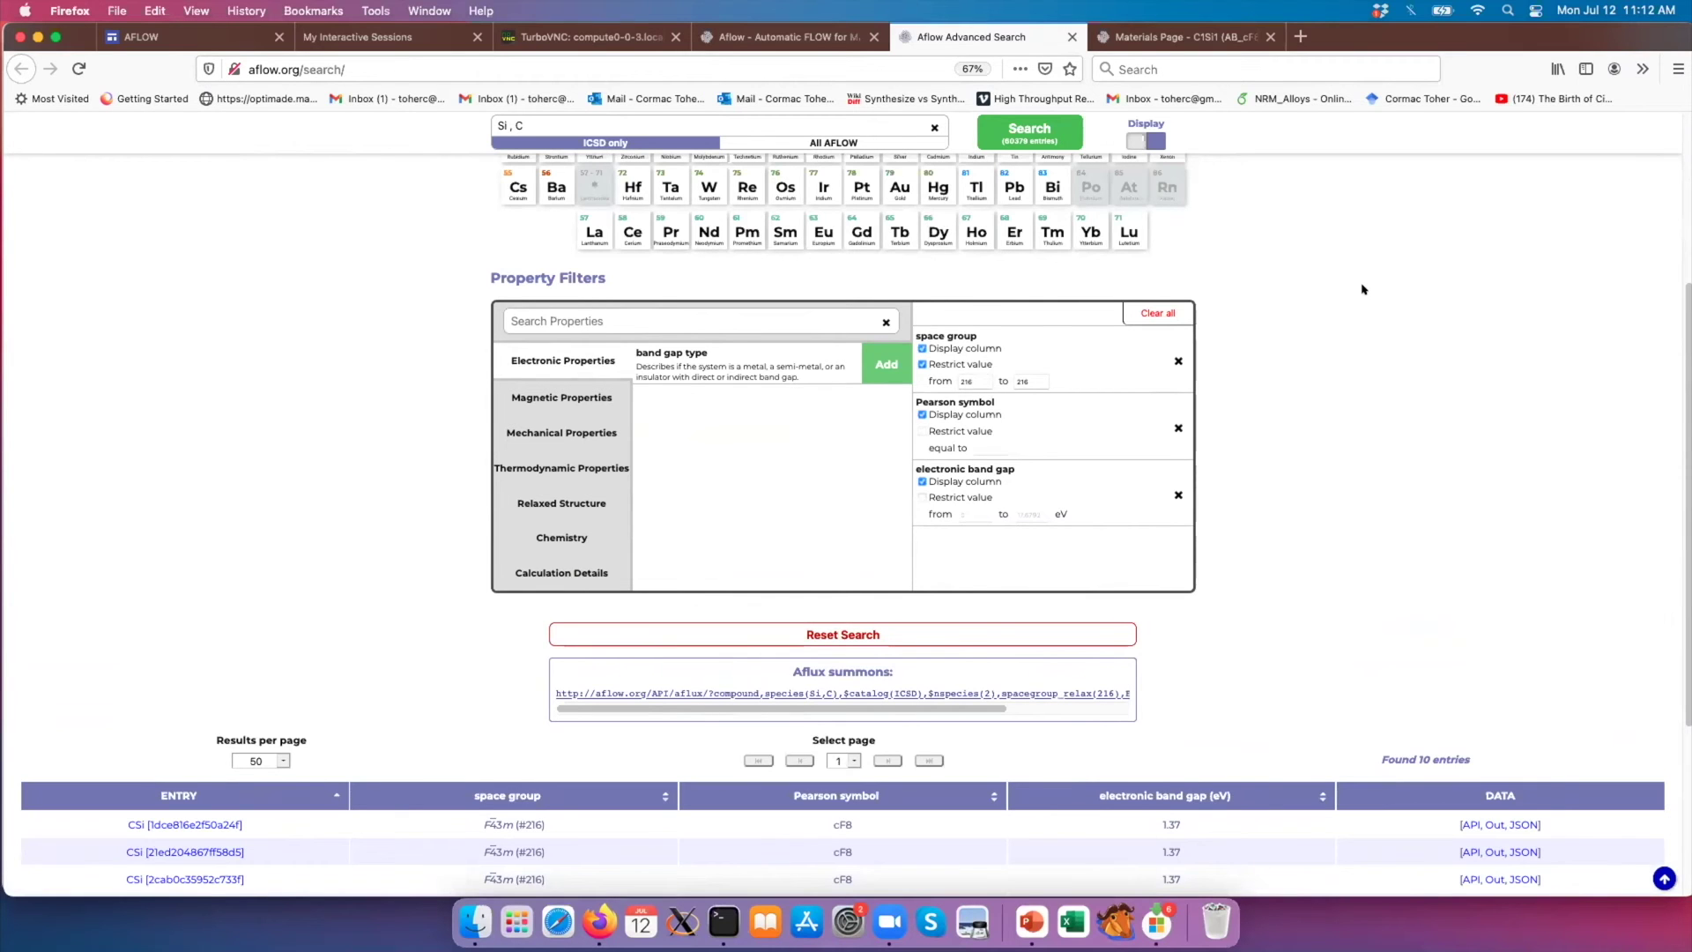
{"action": "scroll", "coordinate": [1362, 289], "scroll_direction": "up", "scroll_amount": 5}
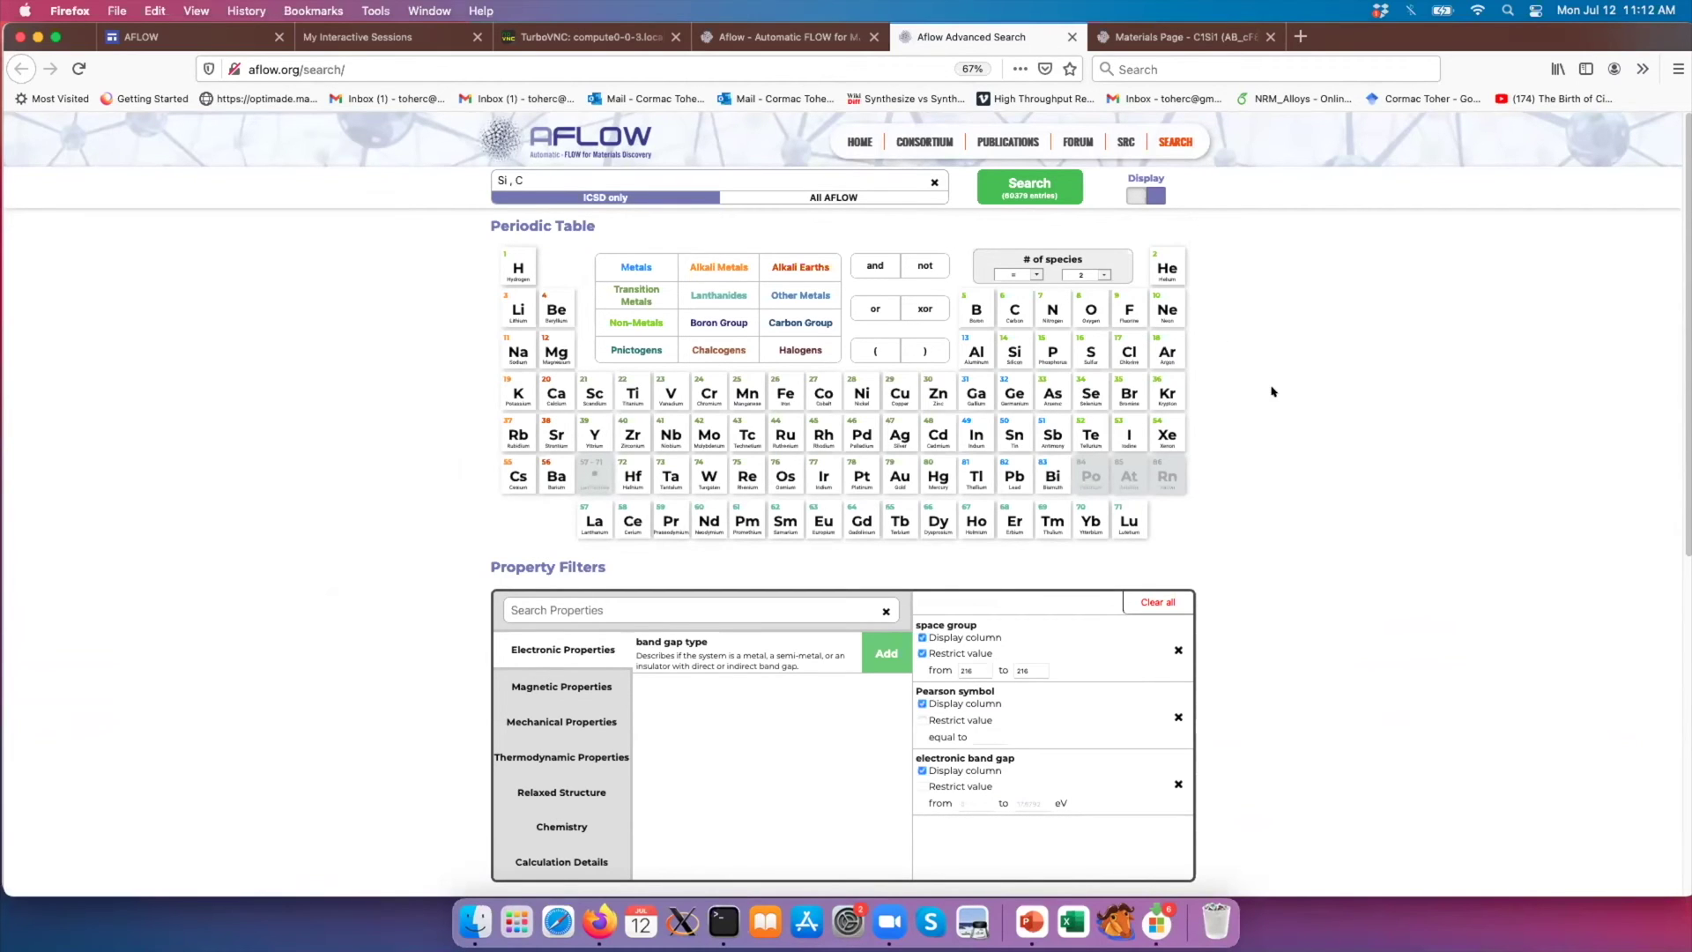
{"action": "left_click", "coordinate": [1031, 921]}
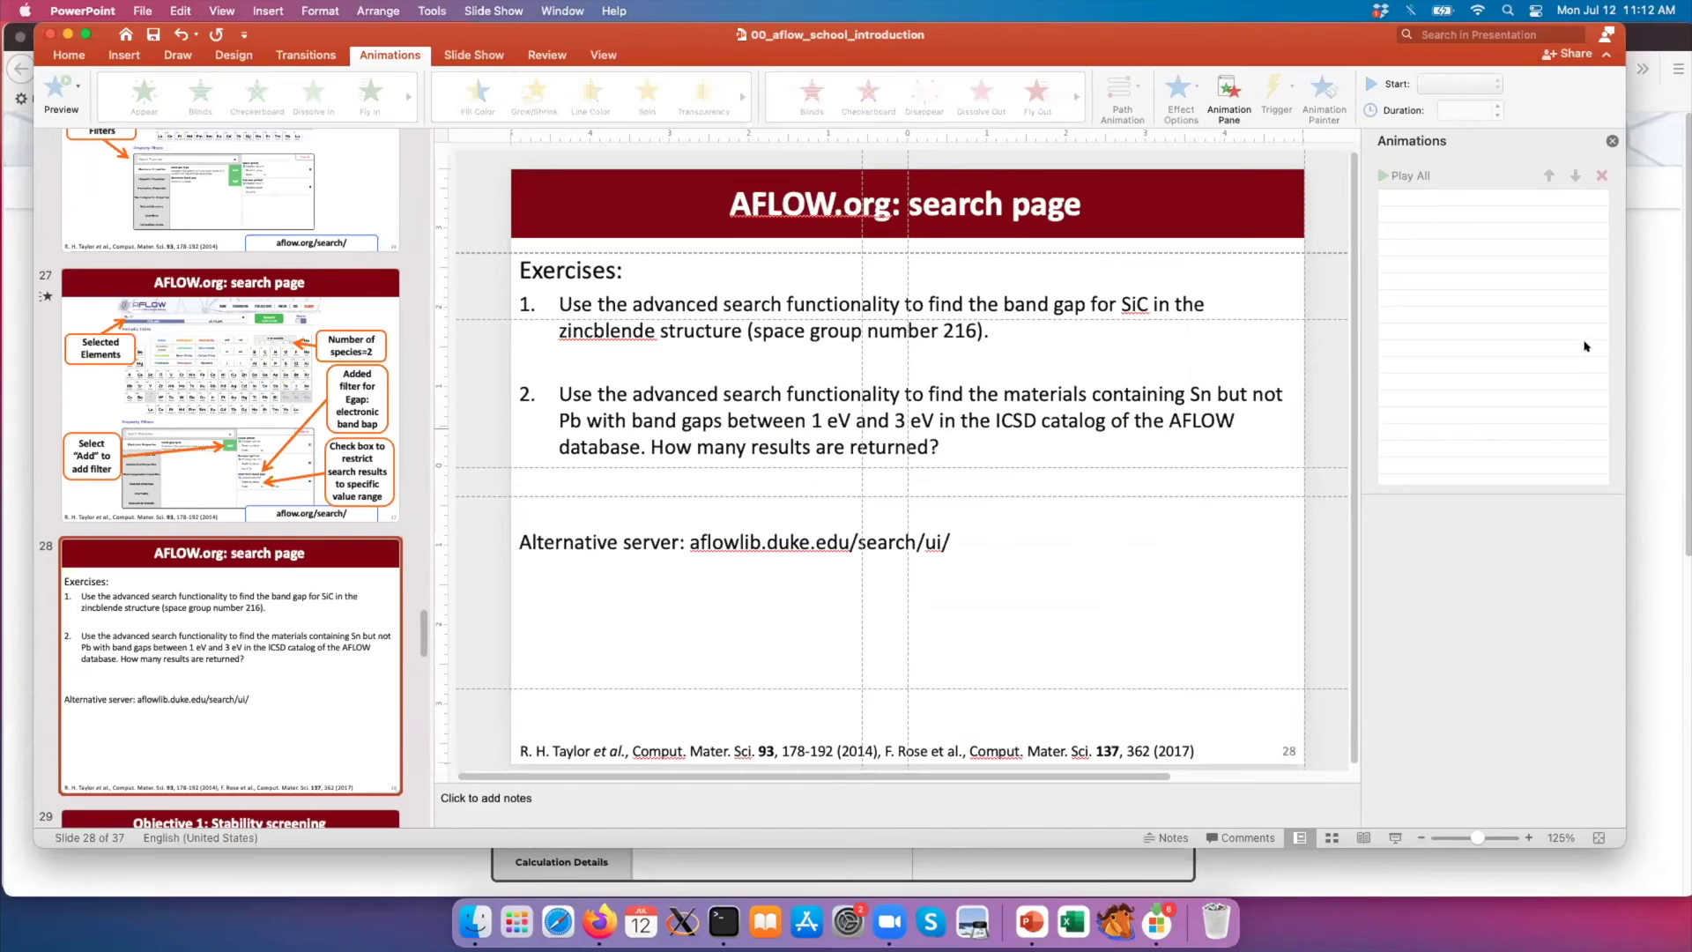
{"action": "left_click", "coordinate": [1644, 317]}
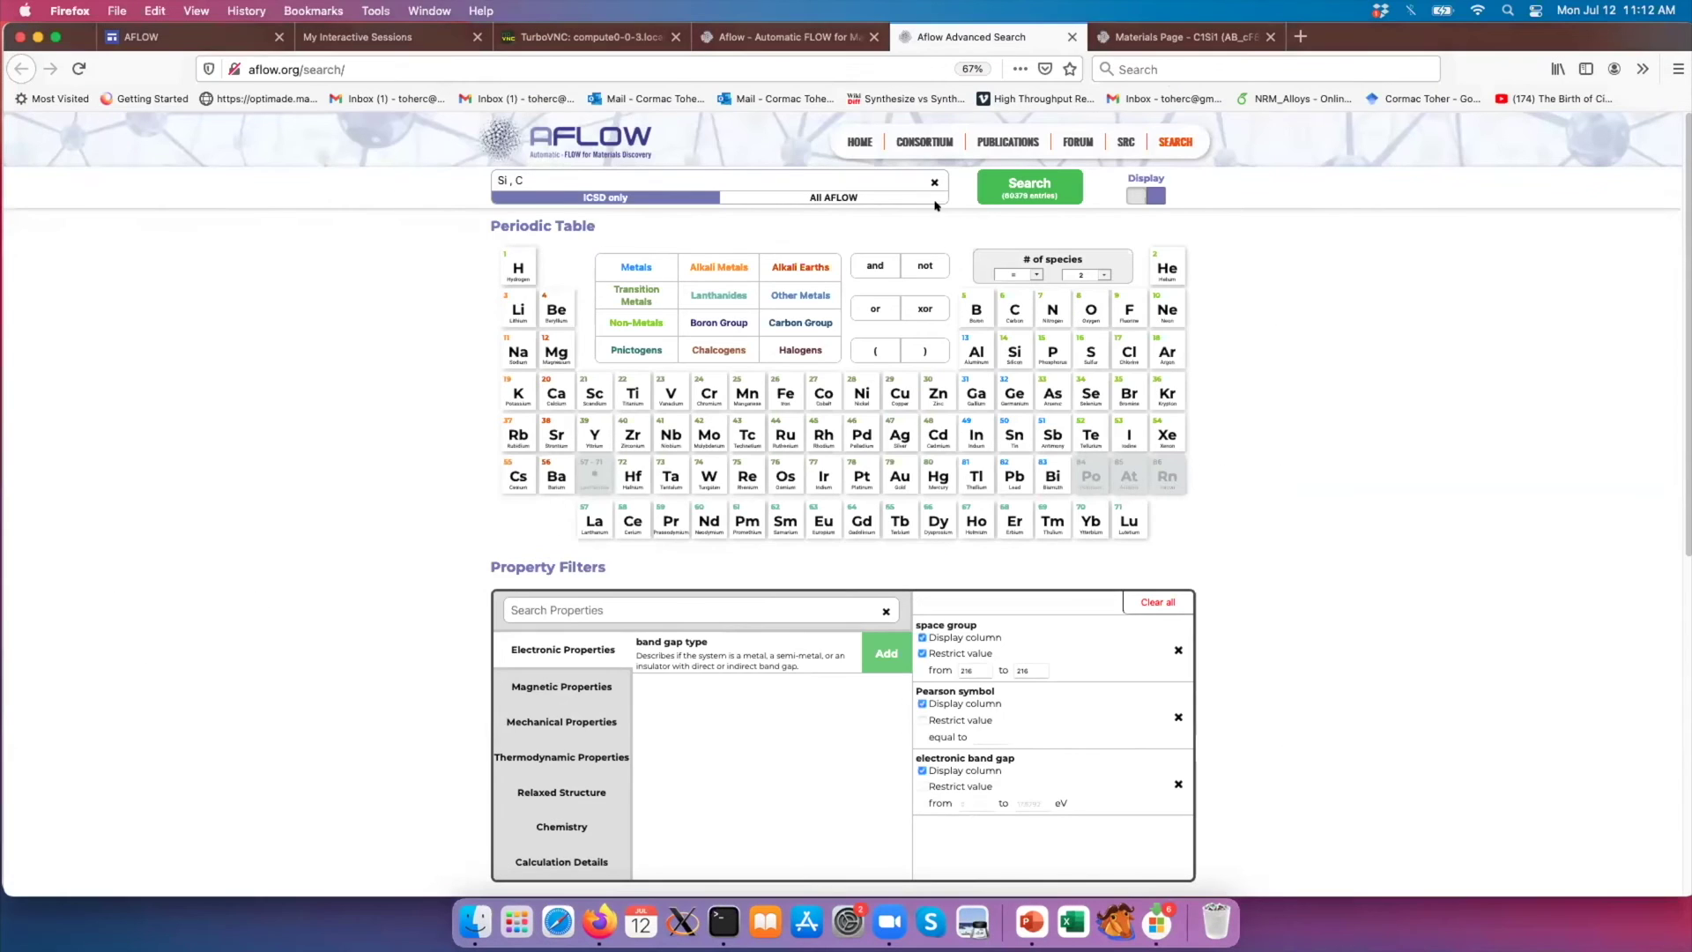
Clear the previous elements and the number-of-species limit, and enter Sn and Pb as the queried elements.
{"action": "left_click", "coordinate": [930, 181]}
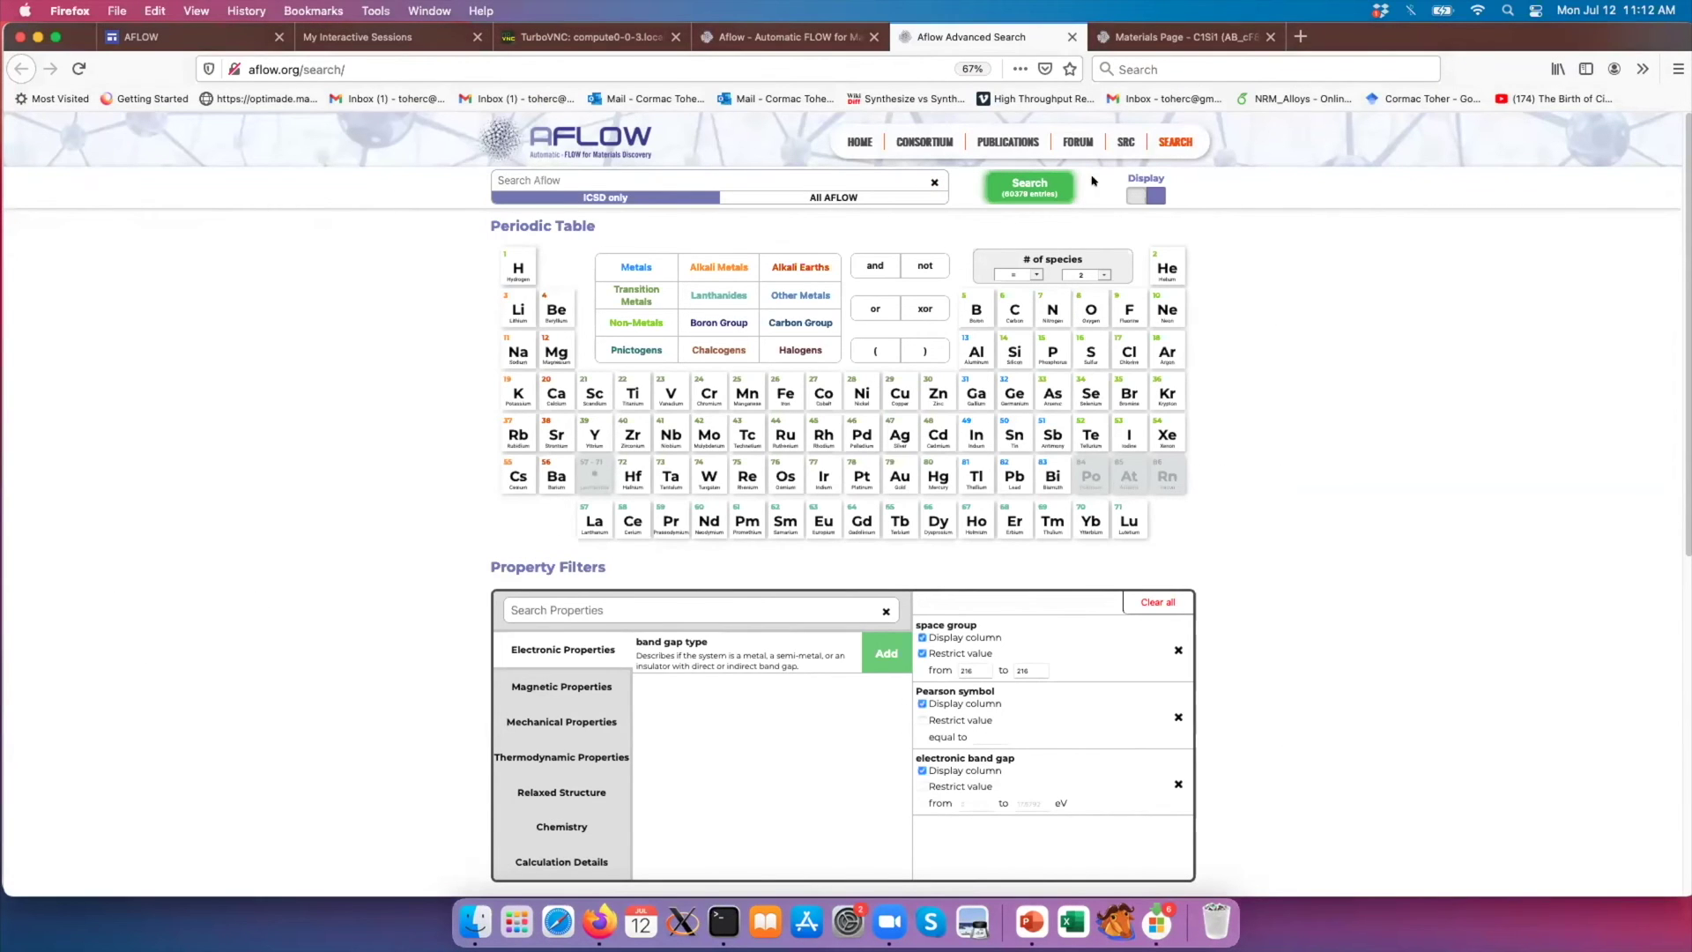
{"action": "left_click", "coordinate": [1094, 275]}
{"action": "left_click", "coordinate": [1094, 275]}
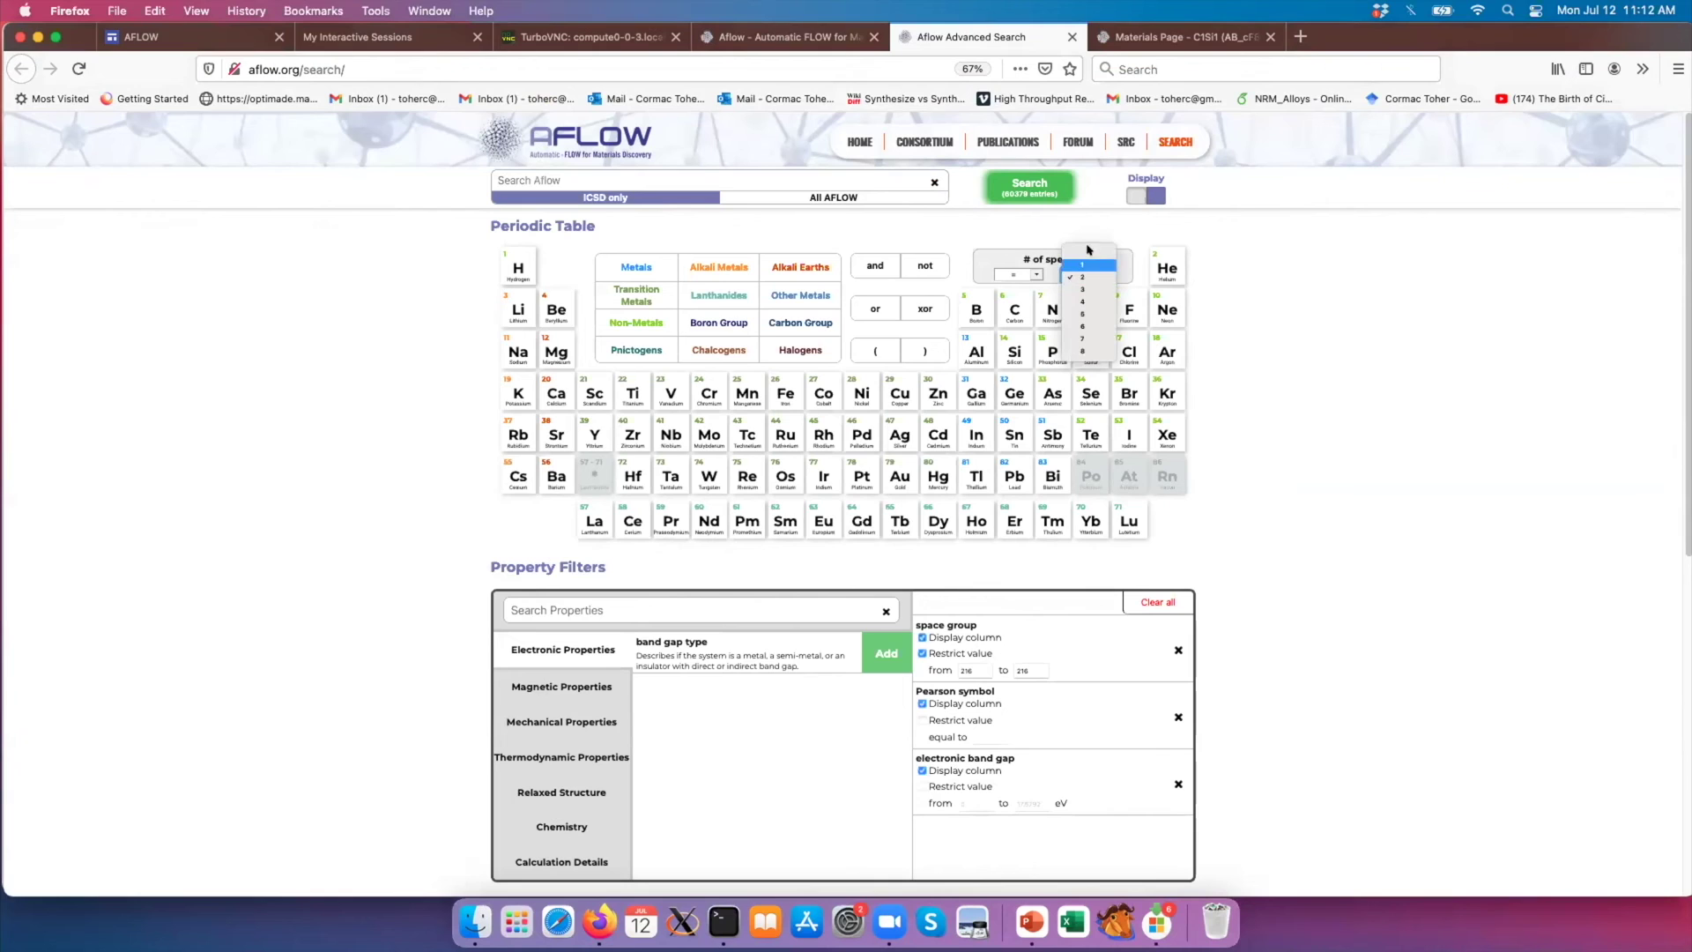
{"action": "left_click", "coordinate": [1087, 247]}
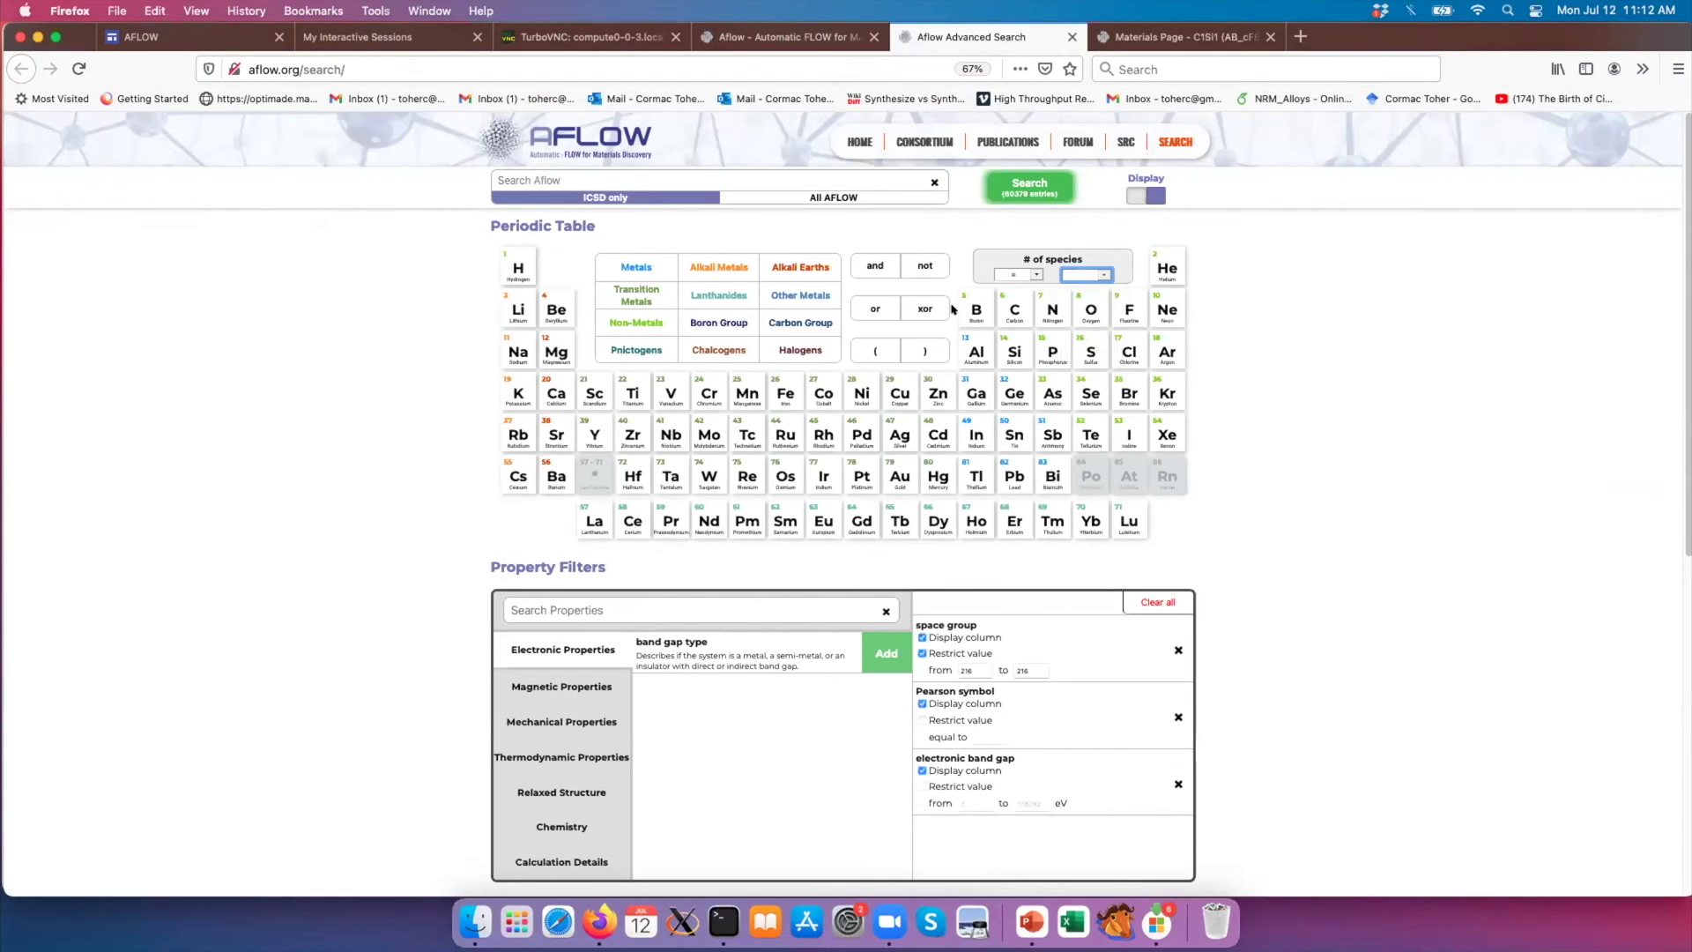
{"action": "left_click", "coordinate": [1012, 422]}
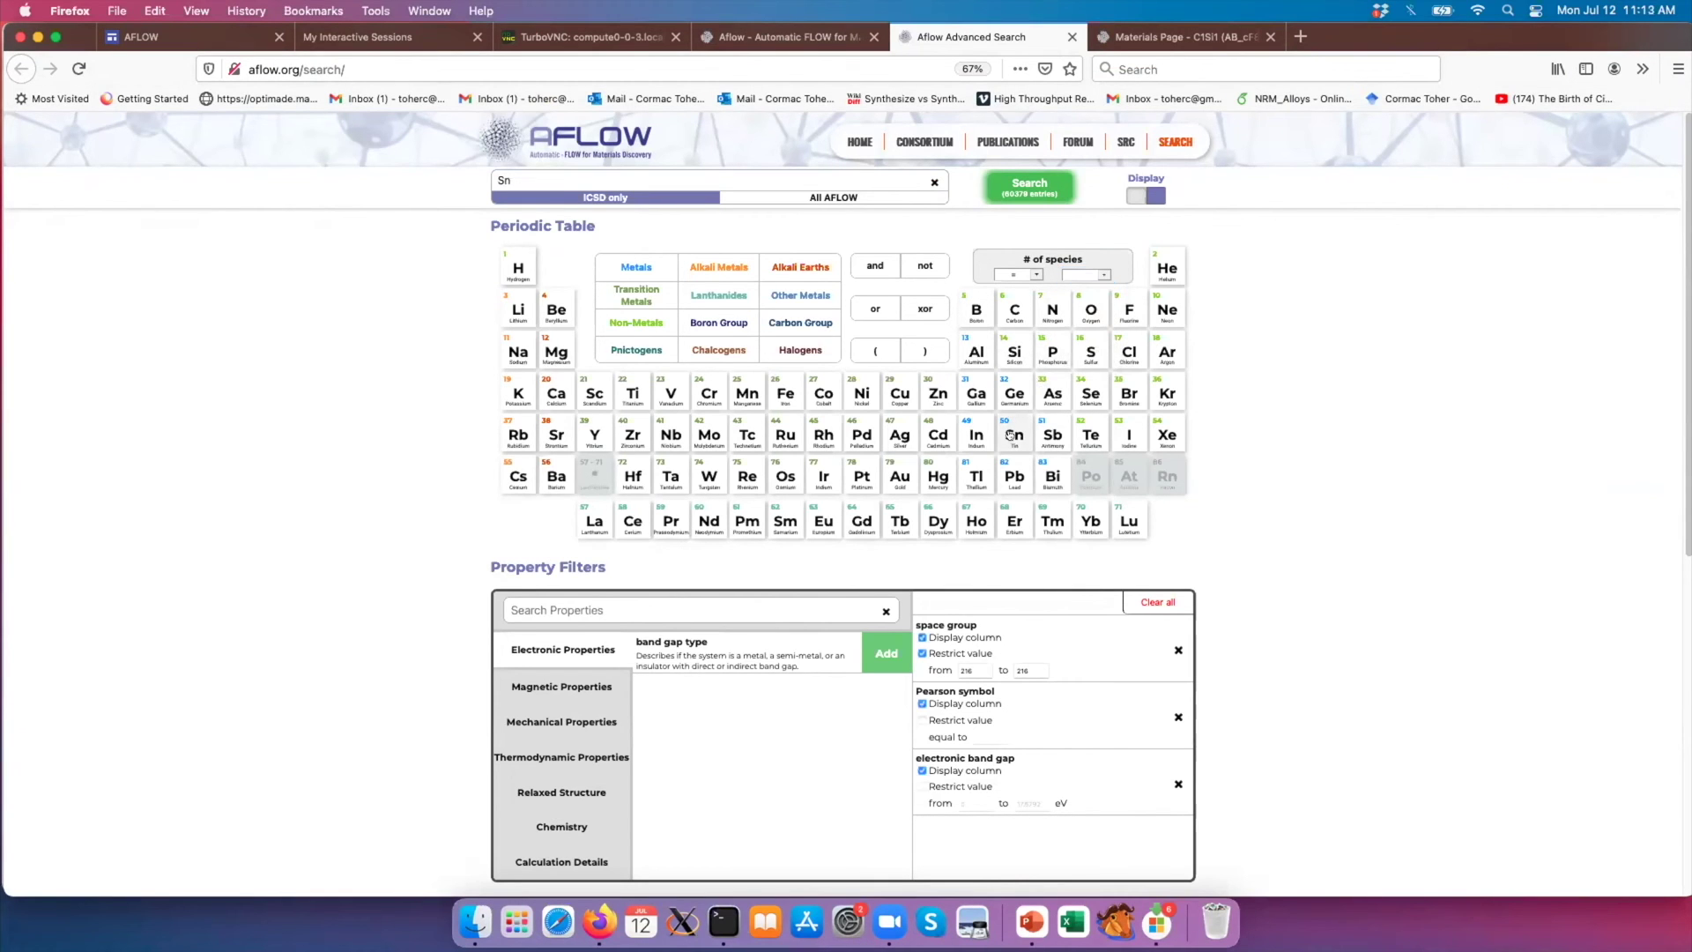
{"action": "left_click", "coordinate": [1011, 476]}
Remove the space group restriction and restrict the electronic band gap to between 1 and 3 eV.
{"action": "left_click", "coordinate": [921, 653]}
{"action": "left_click", "coordinate": [922, 786]}
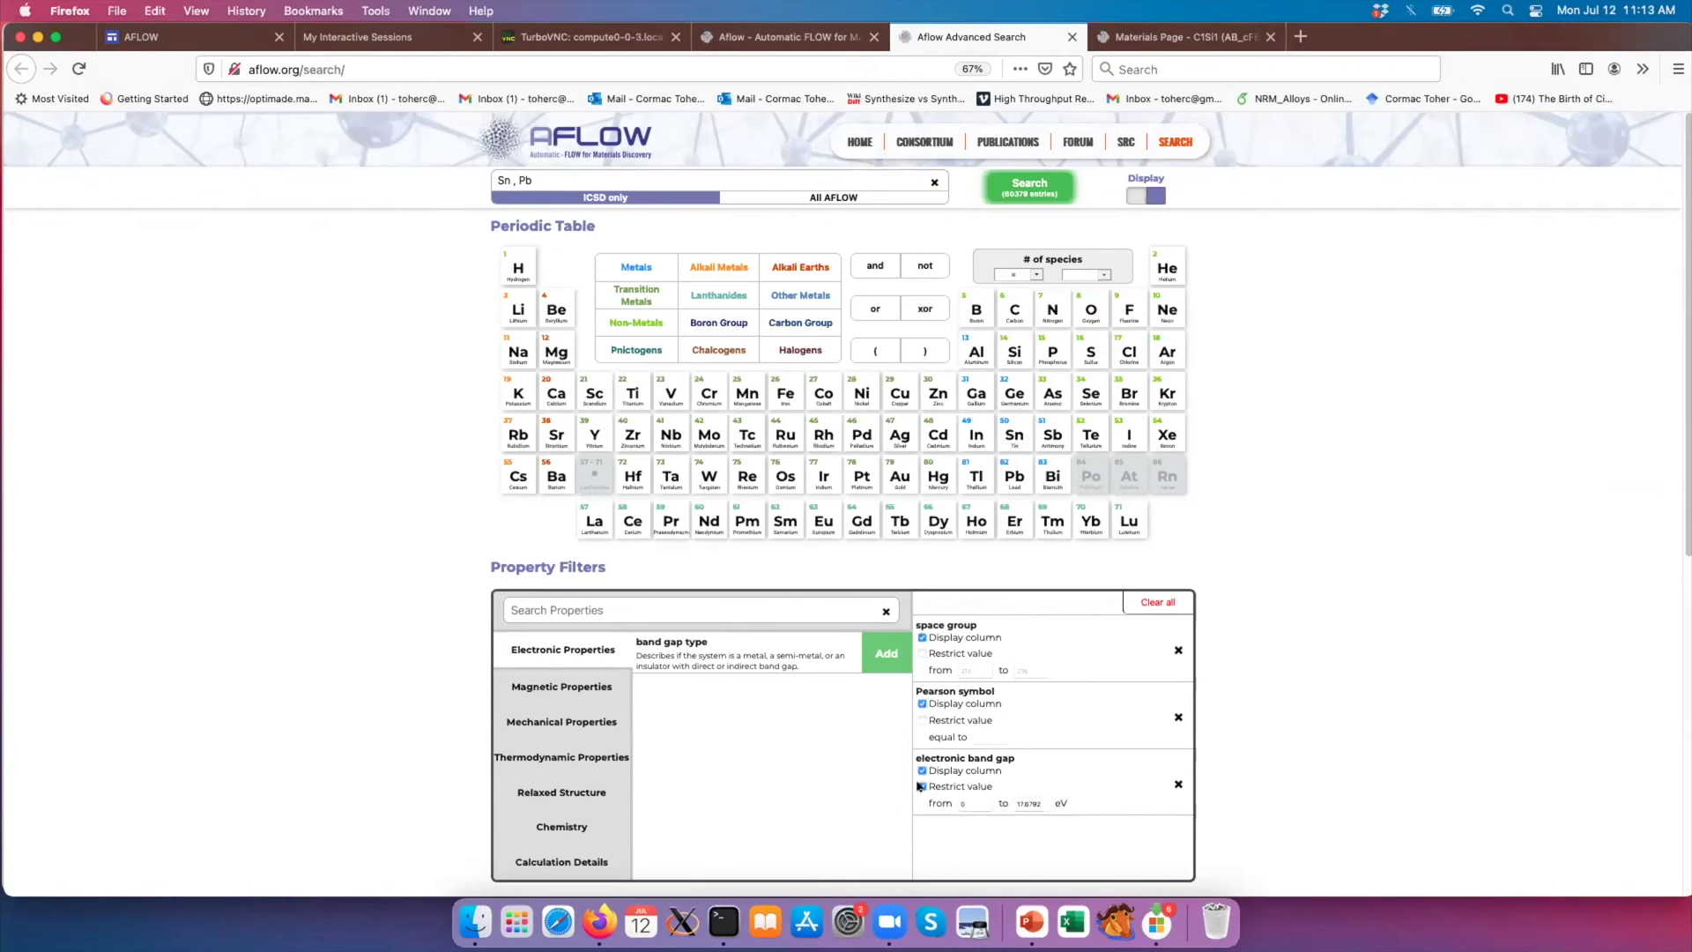
{"action": "double_click", "coordinate": [968, 798]}
{"action": "type", "text": "1"}
{"action": "double_click", "coordinate": [1034, 800]}
{"action": "type", "text": "3"}
Run the Sn, Pb search in the ICSD catalog and check its results.
{"action": "left_click", "coordinate": [1028, 178]}
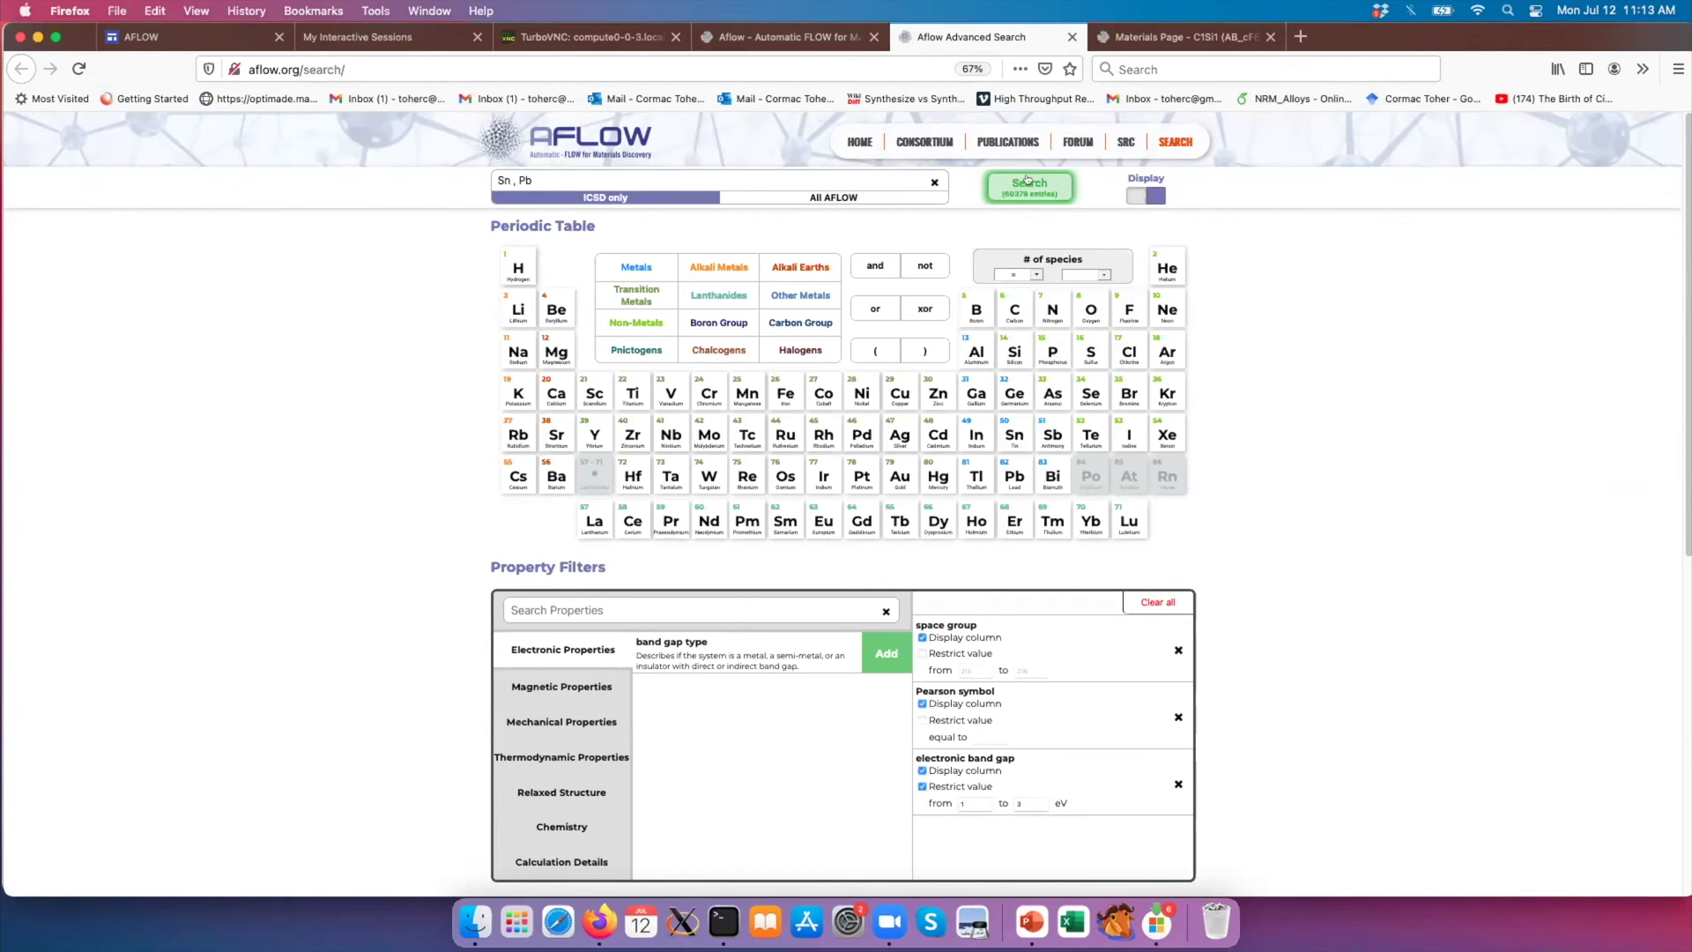
{"action": "scroll", "coordinate": [1269, 238], "scroll_direction": "down", "scroll_amount": 5}
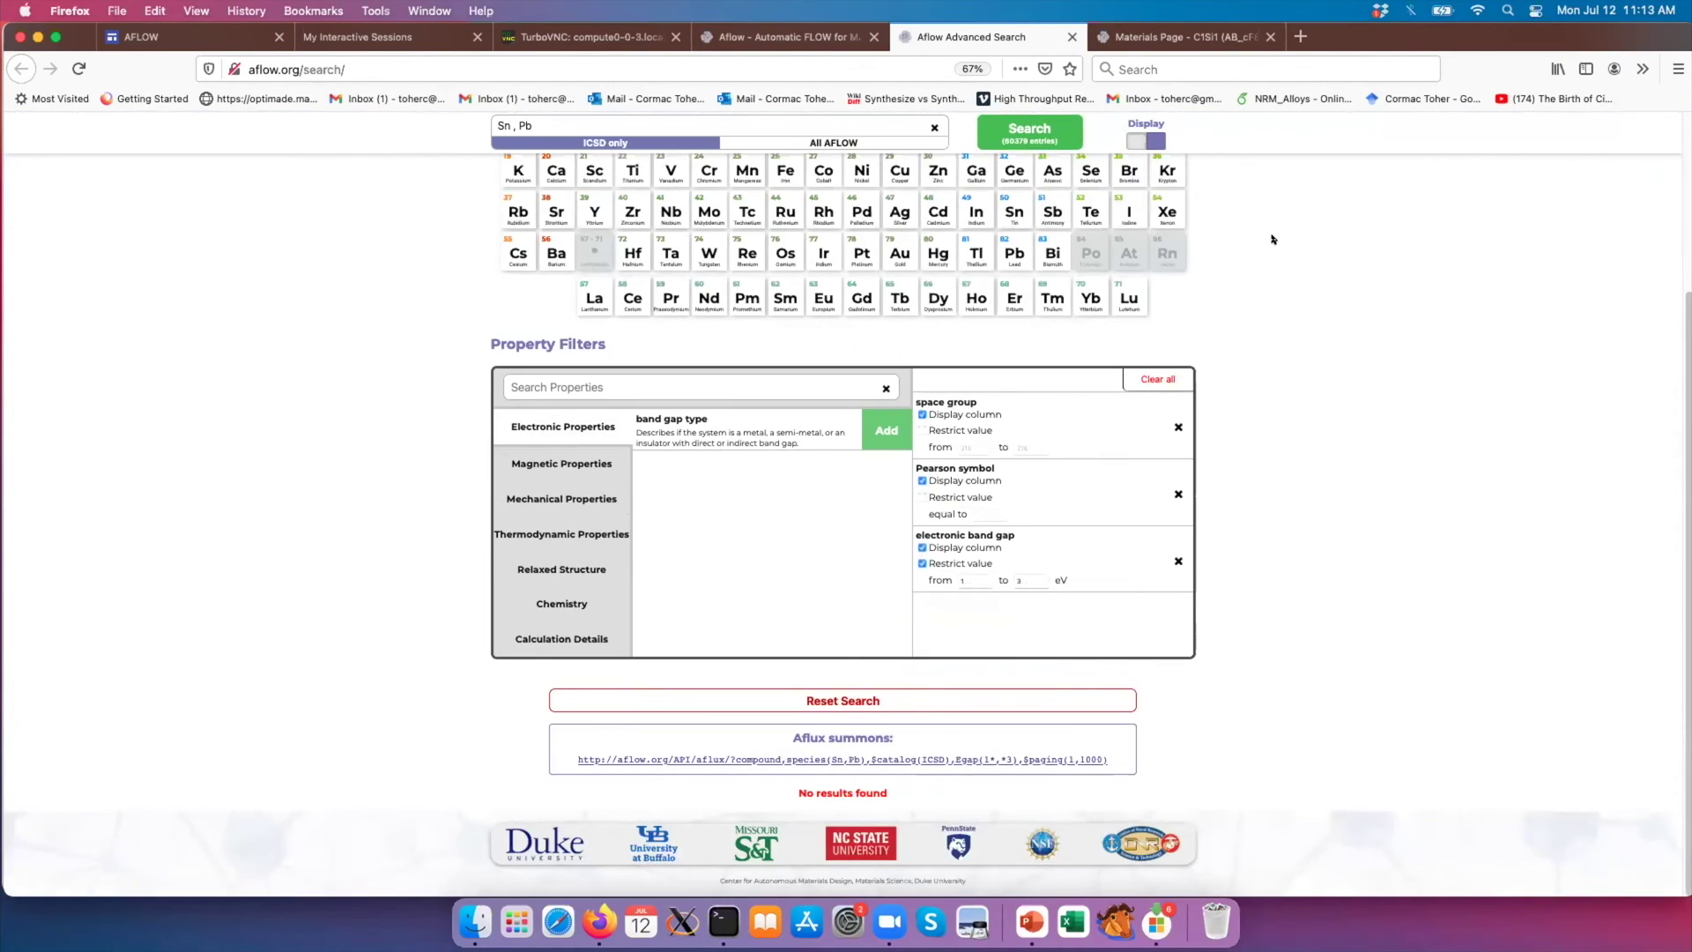
{"action": "scroll", "coordinate": [1272, 238], "scroll_direction": "up", "scroll_amount": 3}
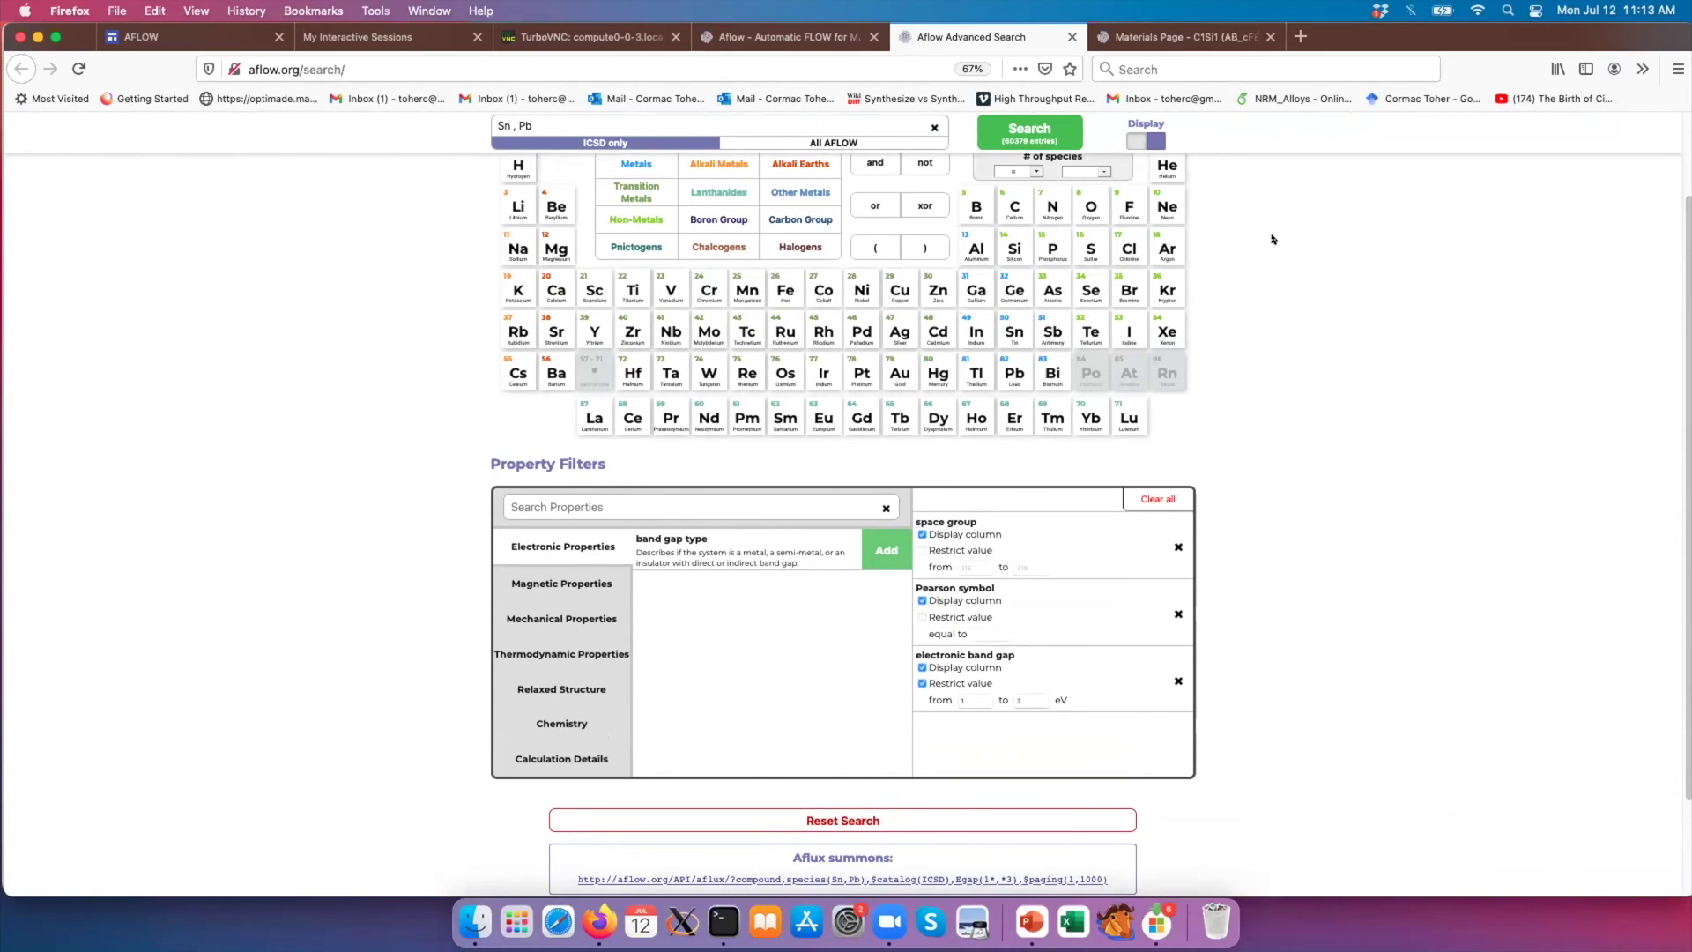
{"action": "scroll", "coordinate": [1272, 239], "scroll_direction": "up", "scroll_amount": 3}
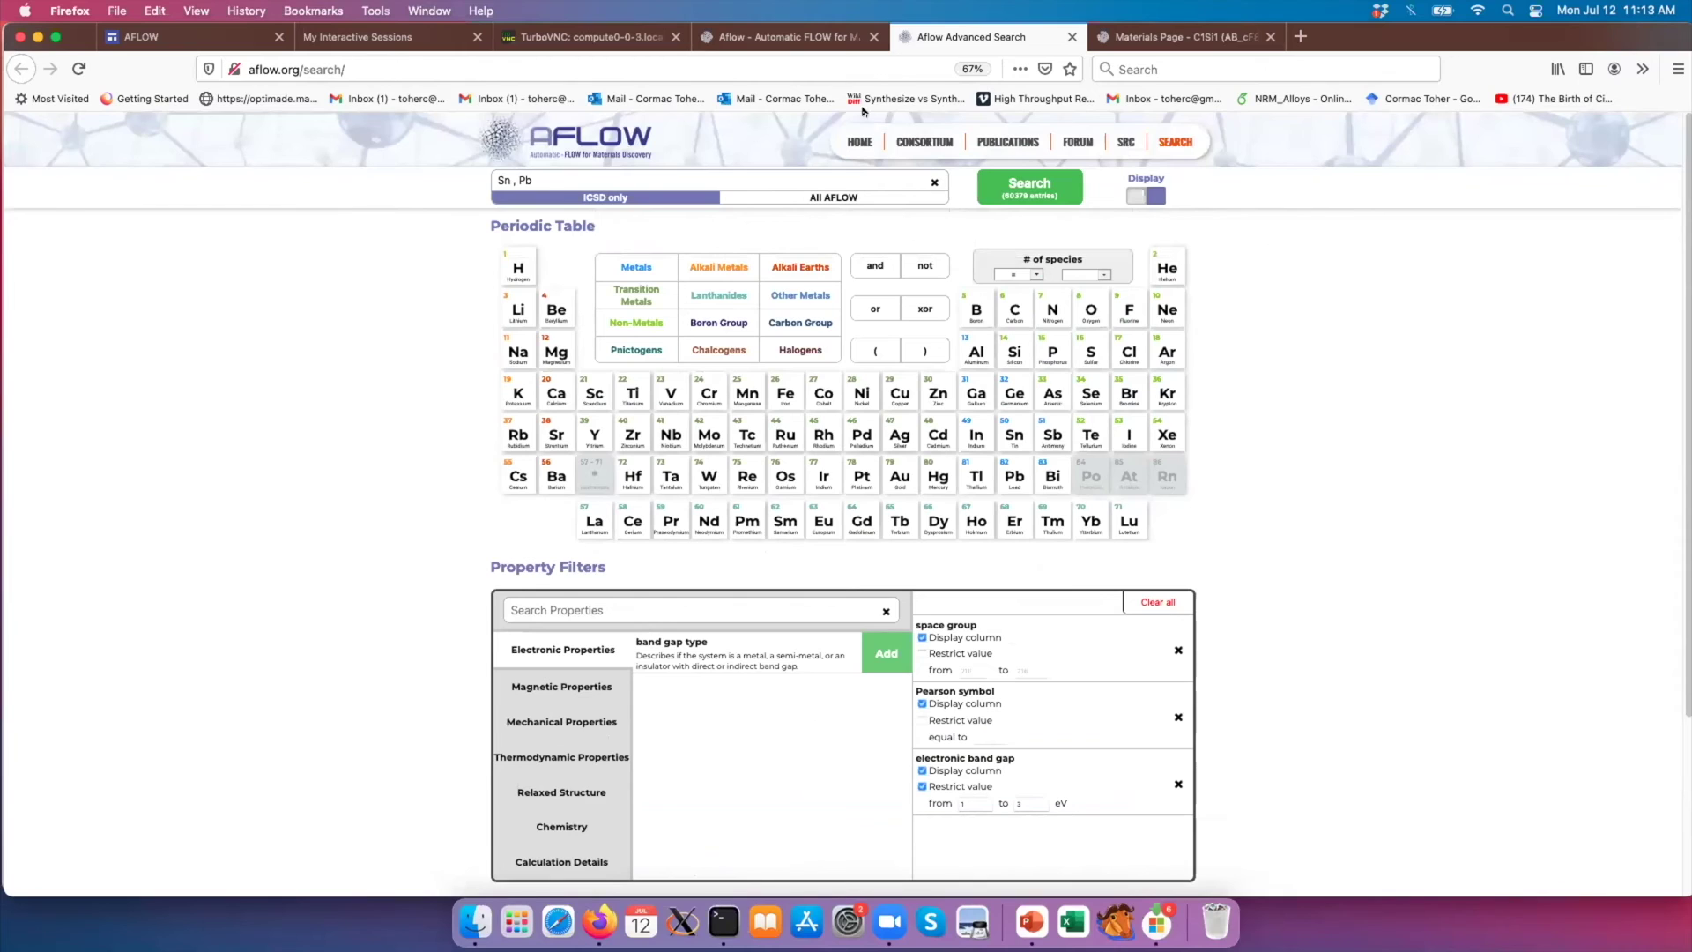
Replace the queried elements with Sn and not Pb, and rerun the ICSD search.
{"action": "left_click", "coordinate": [934, 181]}
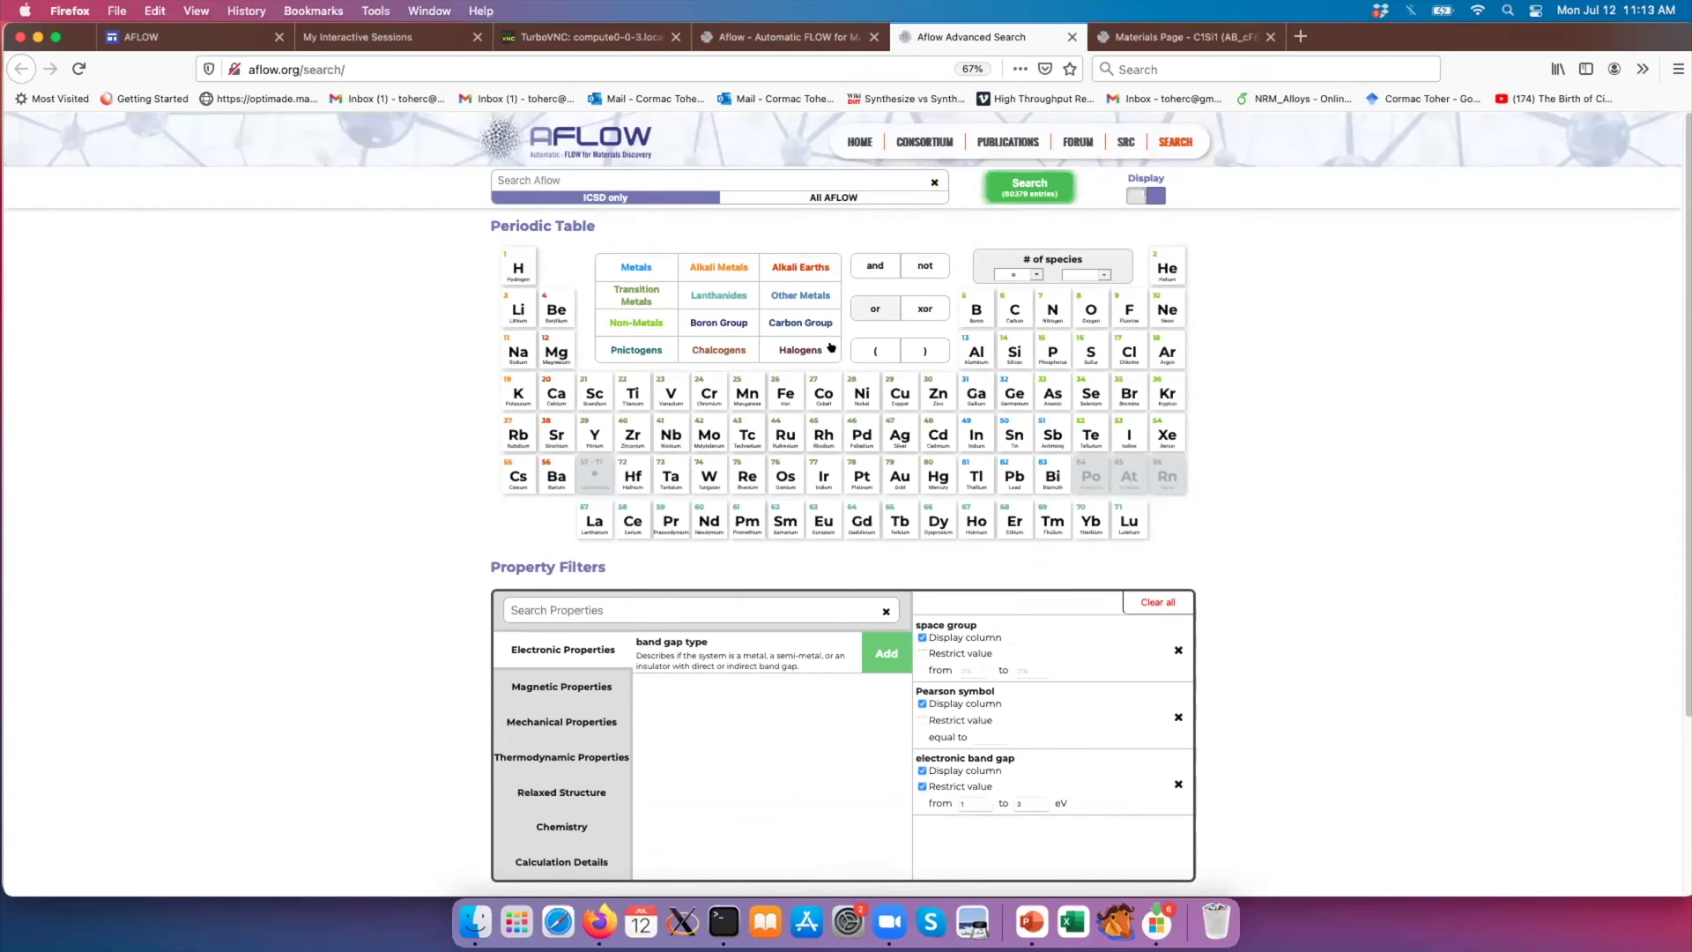
{"action": "left_click", "coordinate": [1009, 434]}
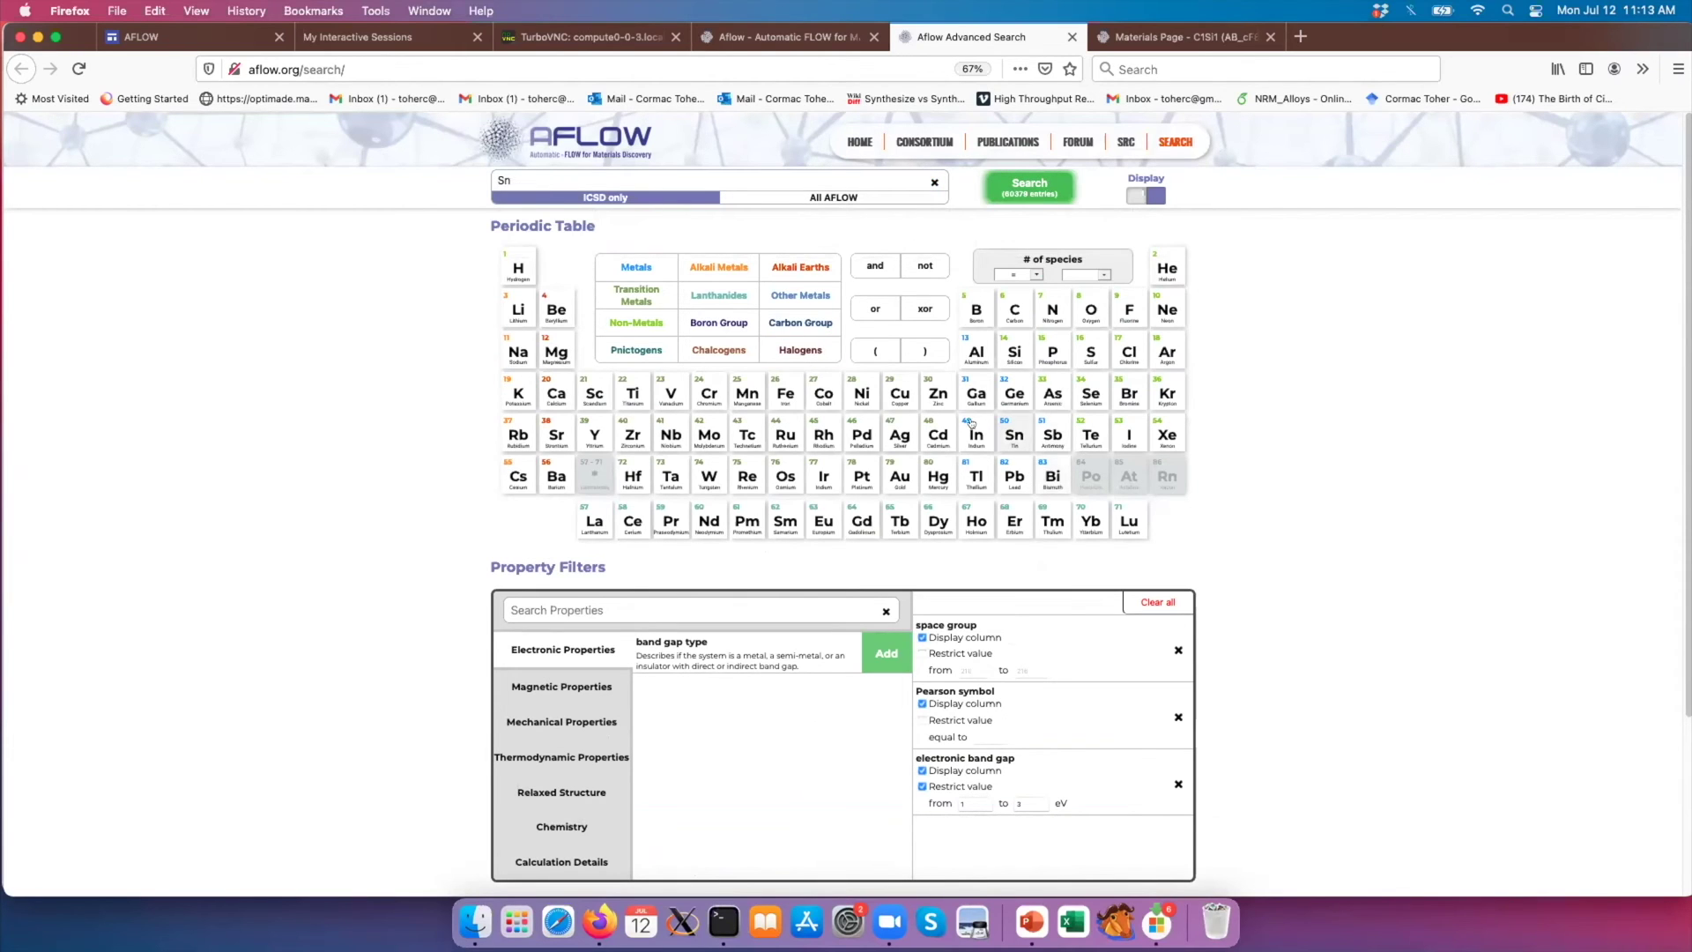
{"action": "left_click", "coordinate": [925, 265]}
{"action": "left_click", "coordinate": [1014, 476]}
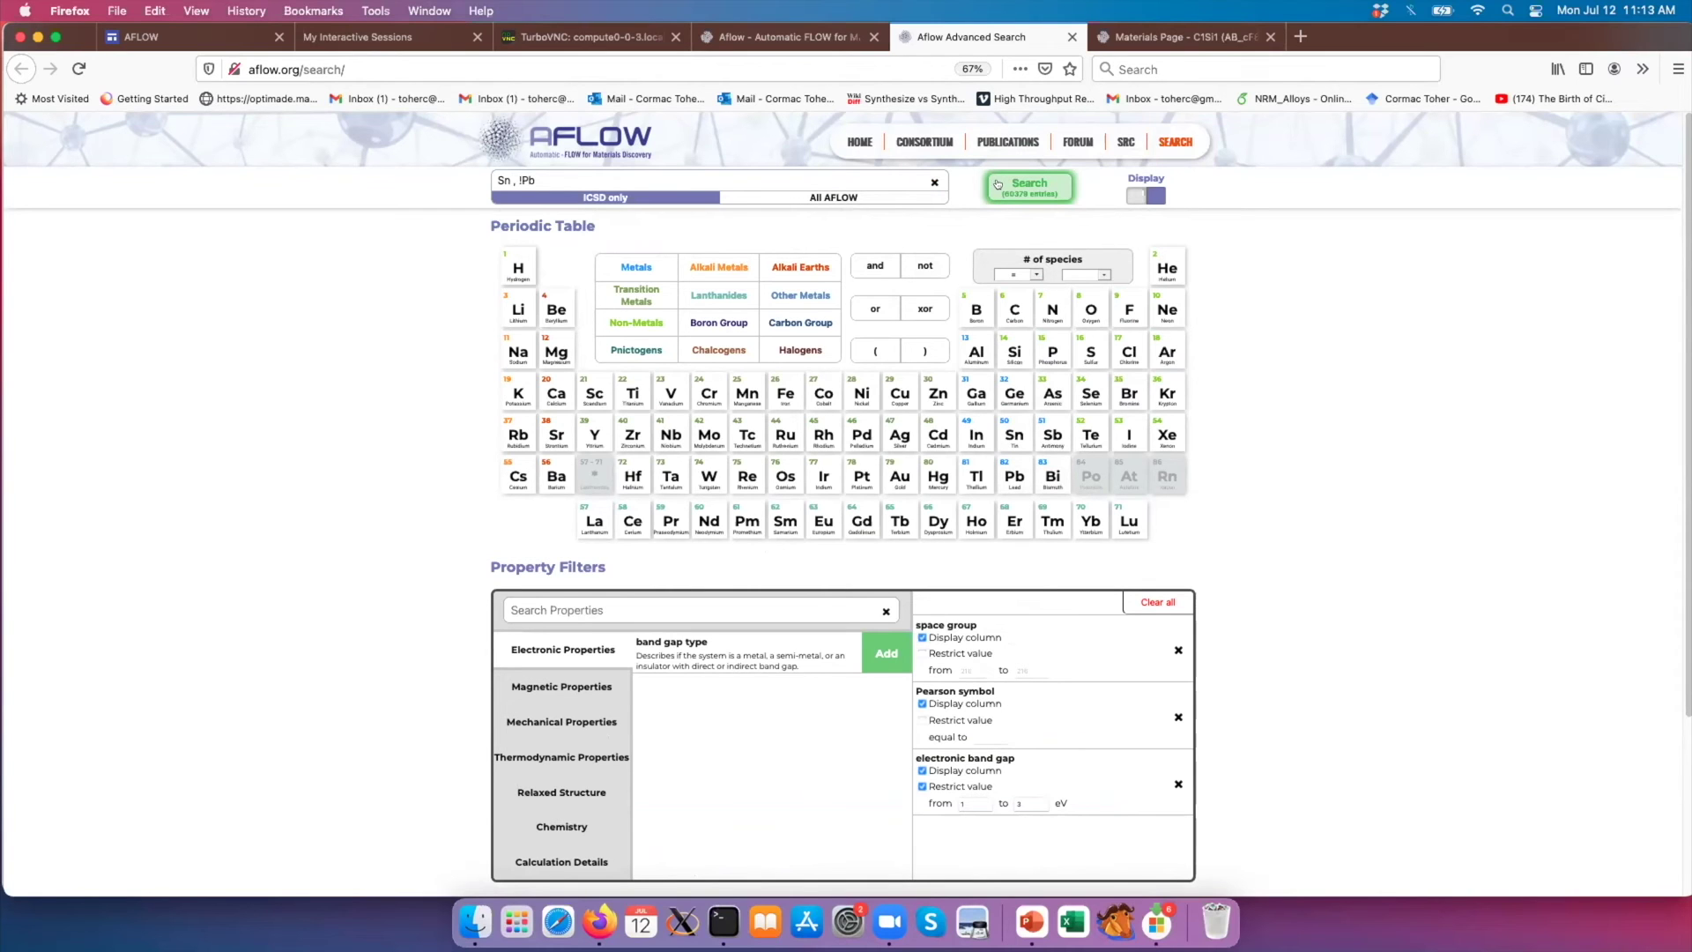
Examine the result count and the listed entries for Sn without Pb, and check them against the search filters.
{"action": "scroll", "coordinate": [1356, 361], "scroll_direction": "down", "scroll_amount": 3}
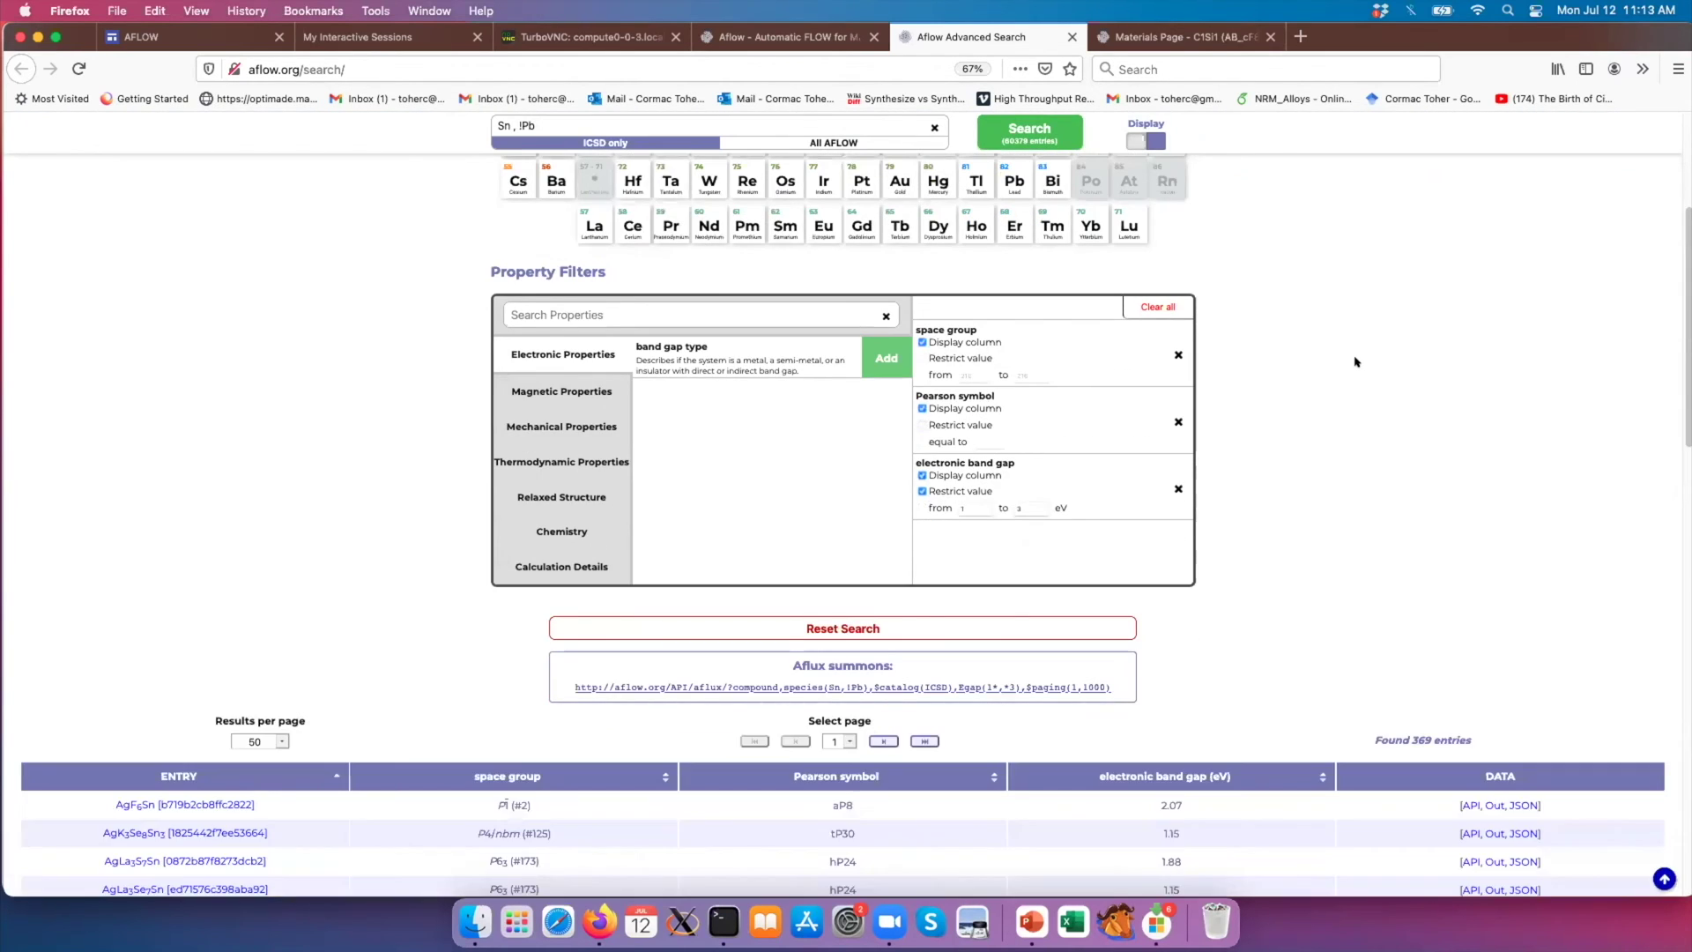
{"action": "scroll", "coordinate": [1355, 362], "scroll_direction": "up", "scroll_amount": 3}
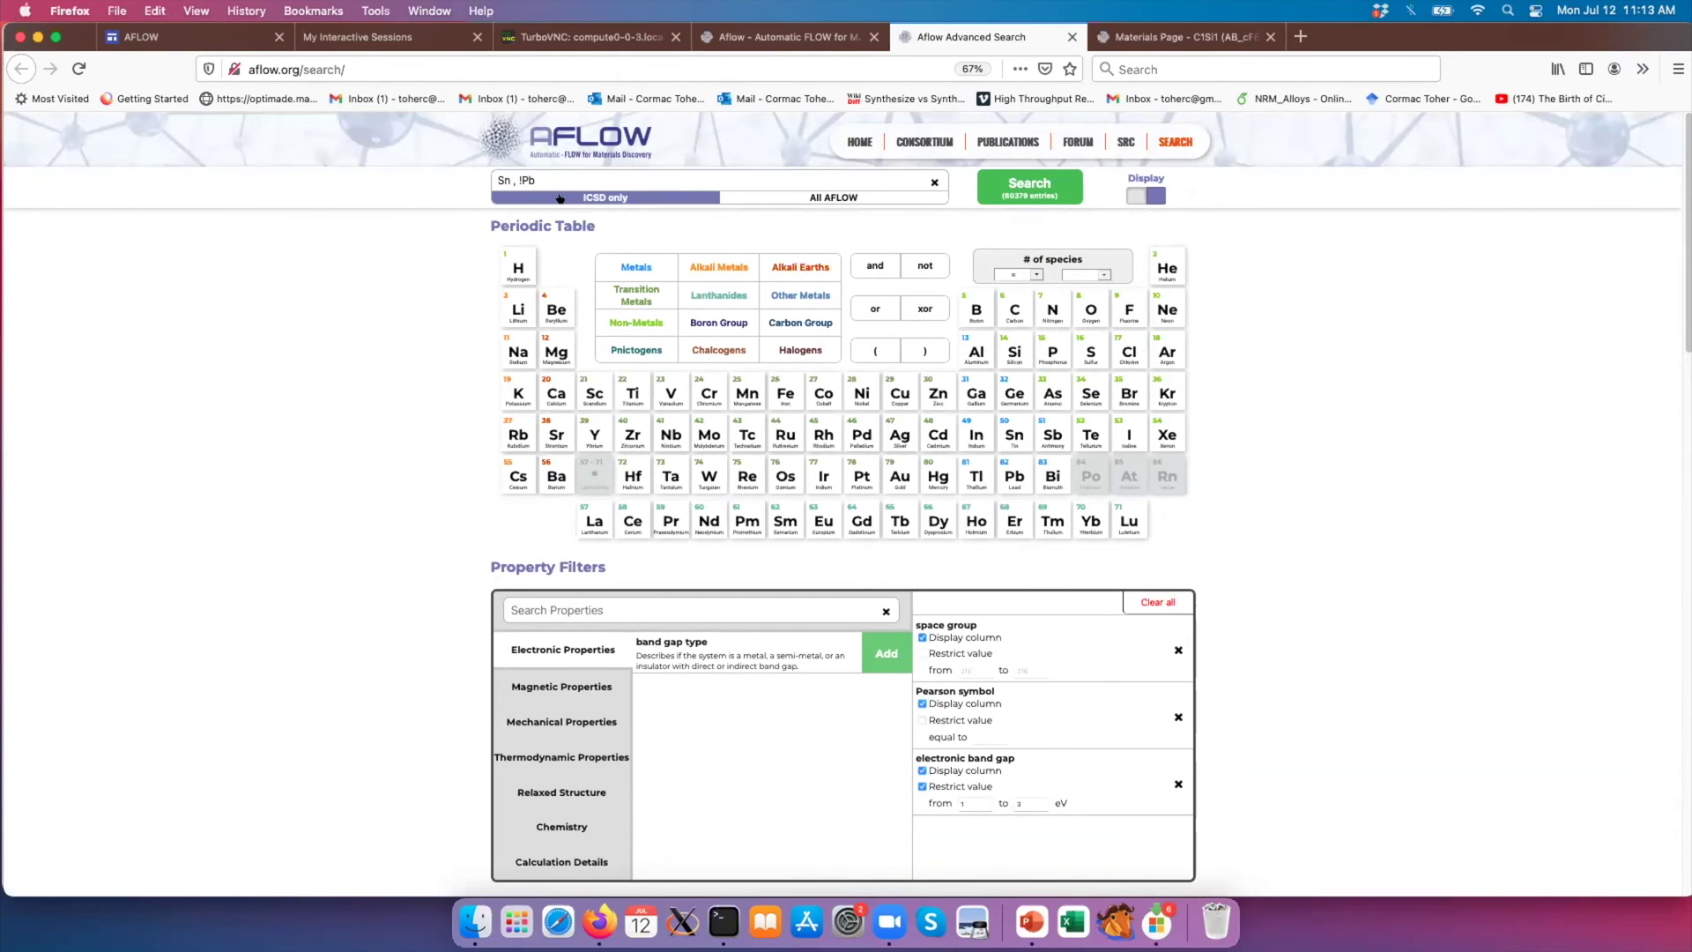
{"action": "scroll", "coordinate": [559, 197], "scroll_direction": "down", "scroll_amount": 5}
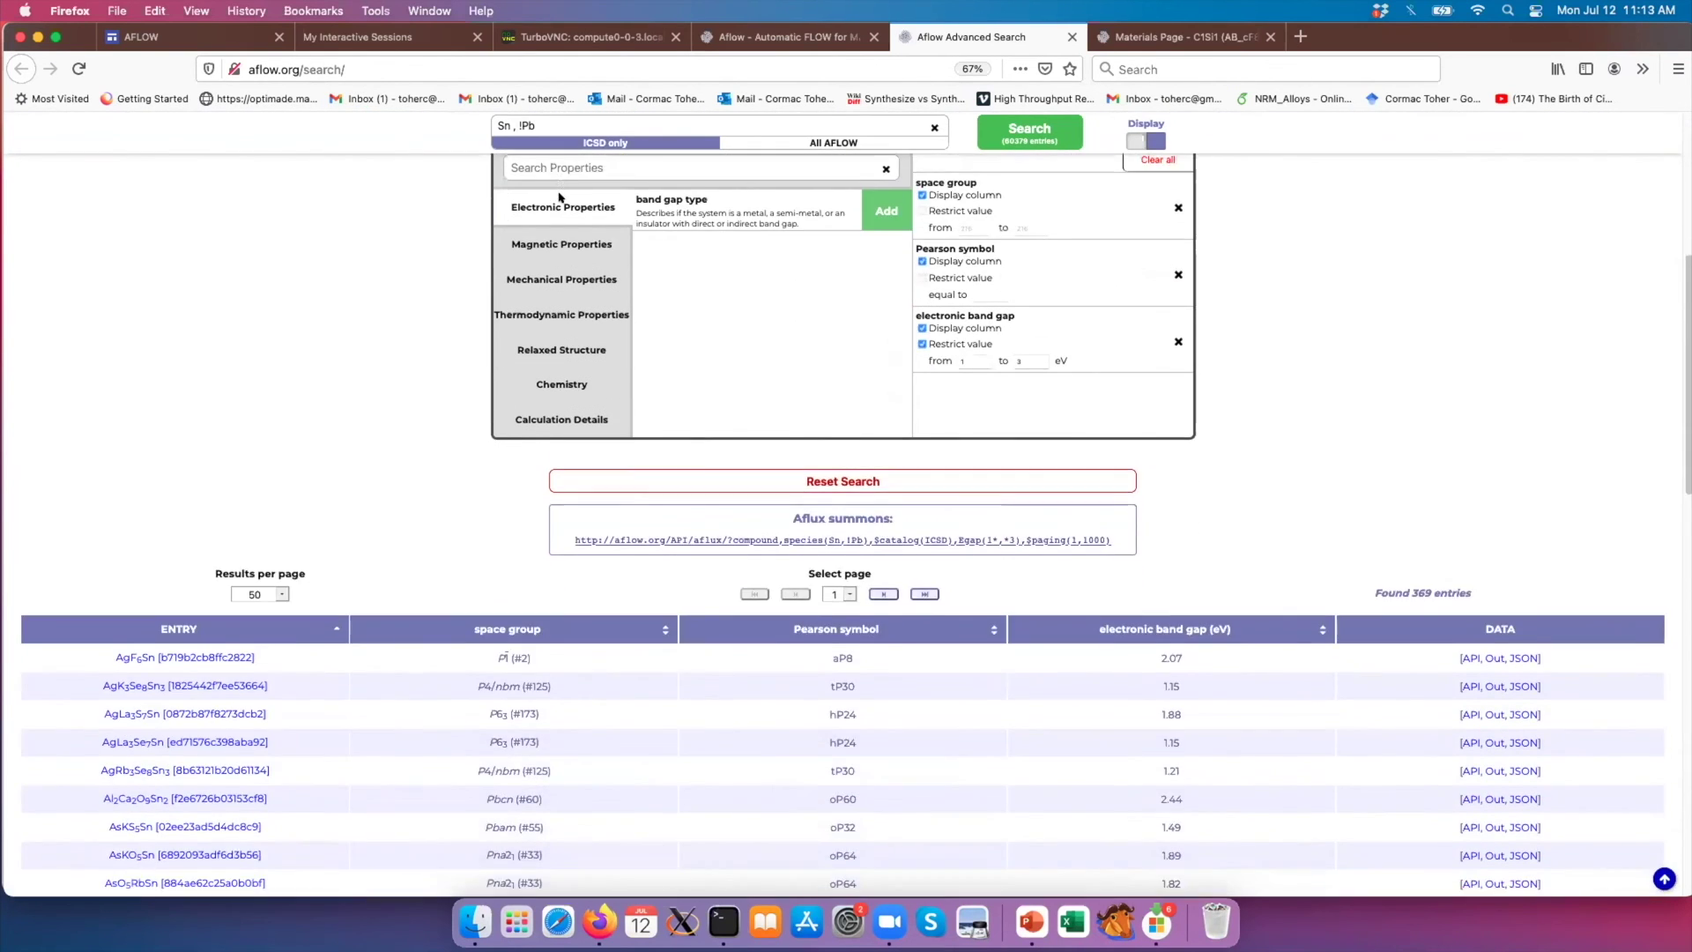
{"action": "scroll", "coordinate": [559, 198], "scroll_direction": "down", "scroll_amount": 2}
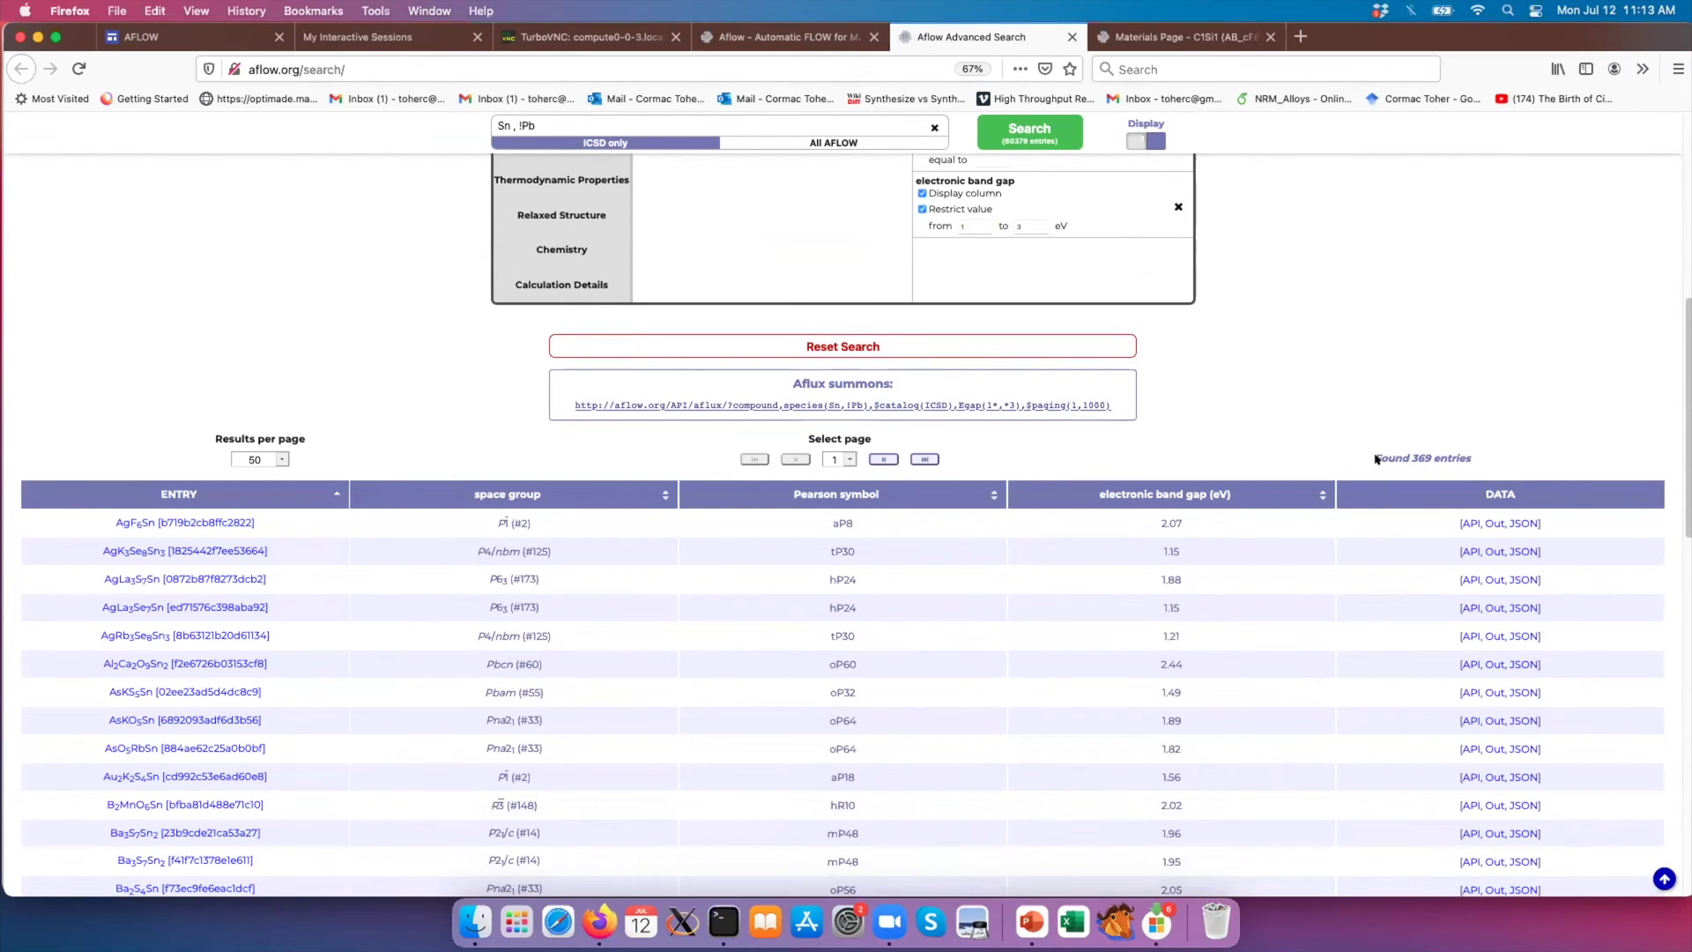
{"action": "triple_click", "coordinate": [1482, 458]}
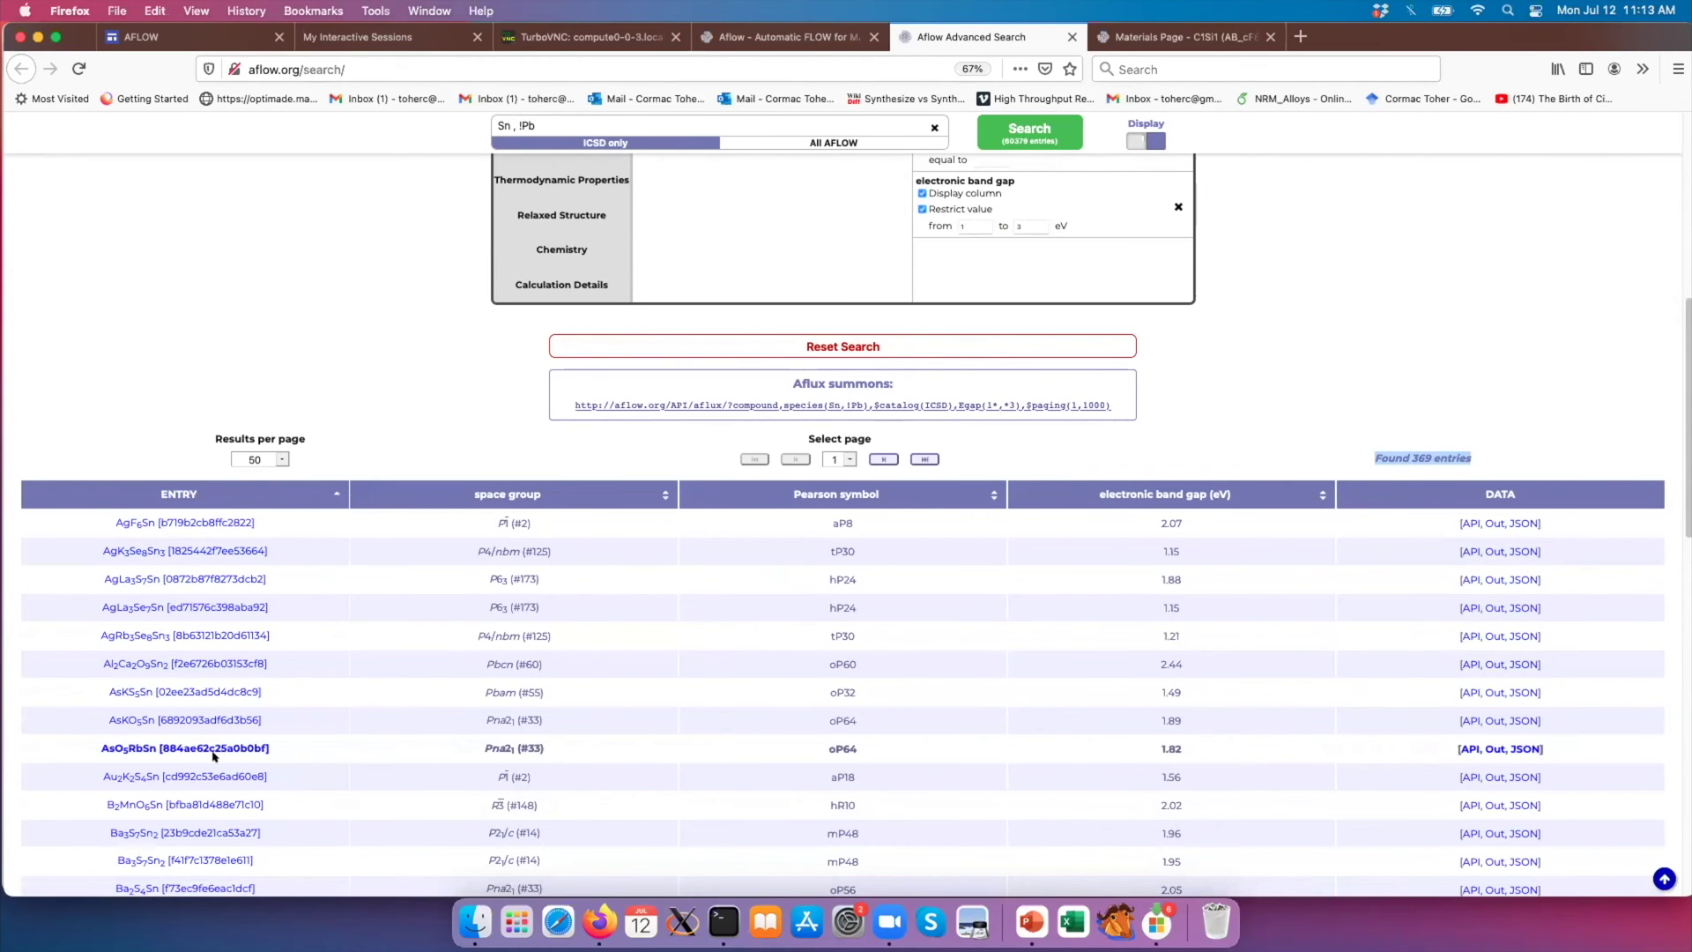
{"action": "scroll", "coordinate": [212, 756], "scroll_direction": "down", "scroll_amount": 5}
{"action": "scroll", "coordinate": [209, 758], "scroll_direction": "down", "scroll_amount": 4}
{"action": "scroll", "coordinate": [214, 756], "scroll_direction": "up", "scroll_amount": 4}
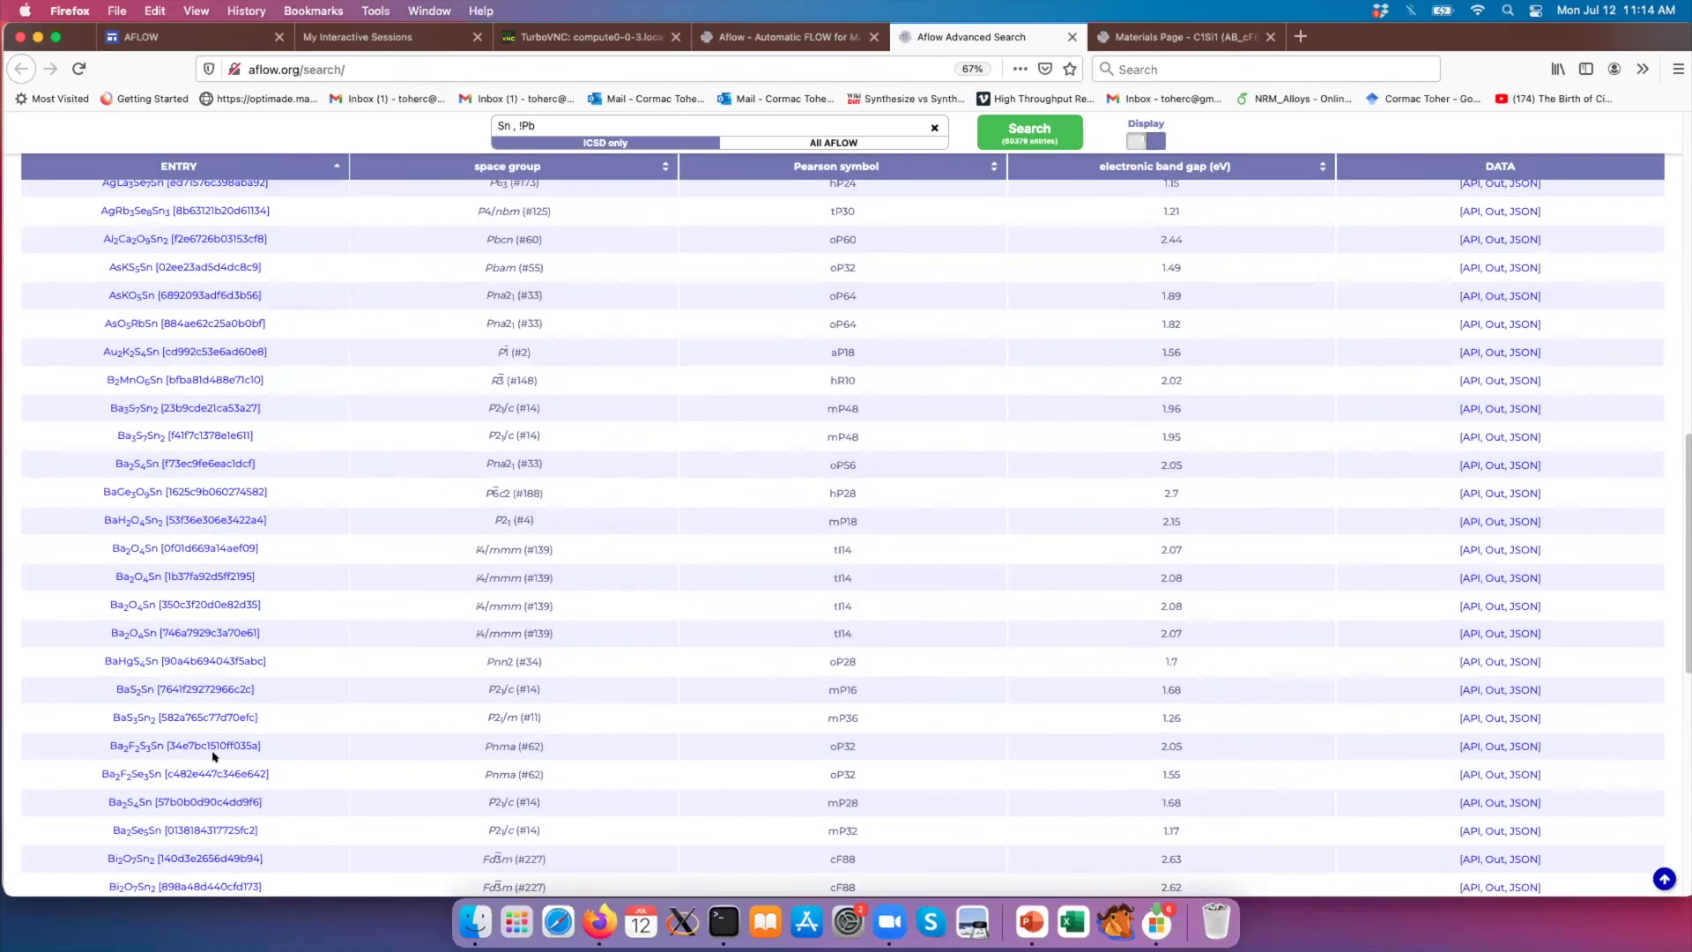
{"action": "scroll", "coordinate": [212, 756], "scroll_direction": "up", "scroll_amount": 20}
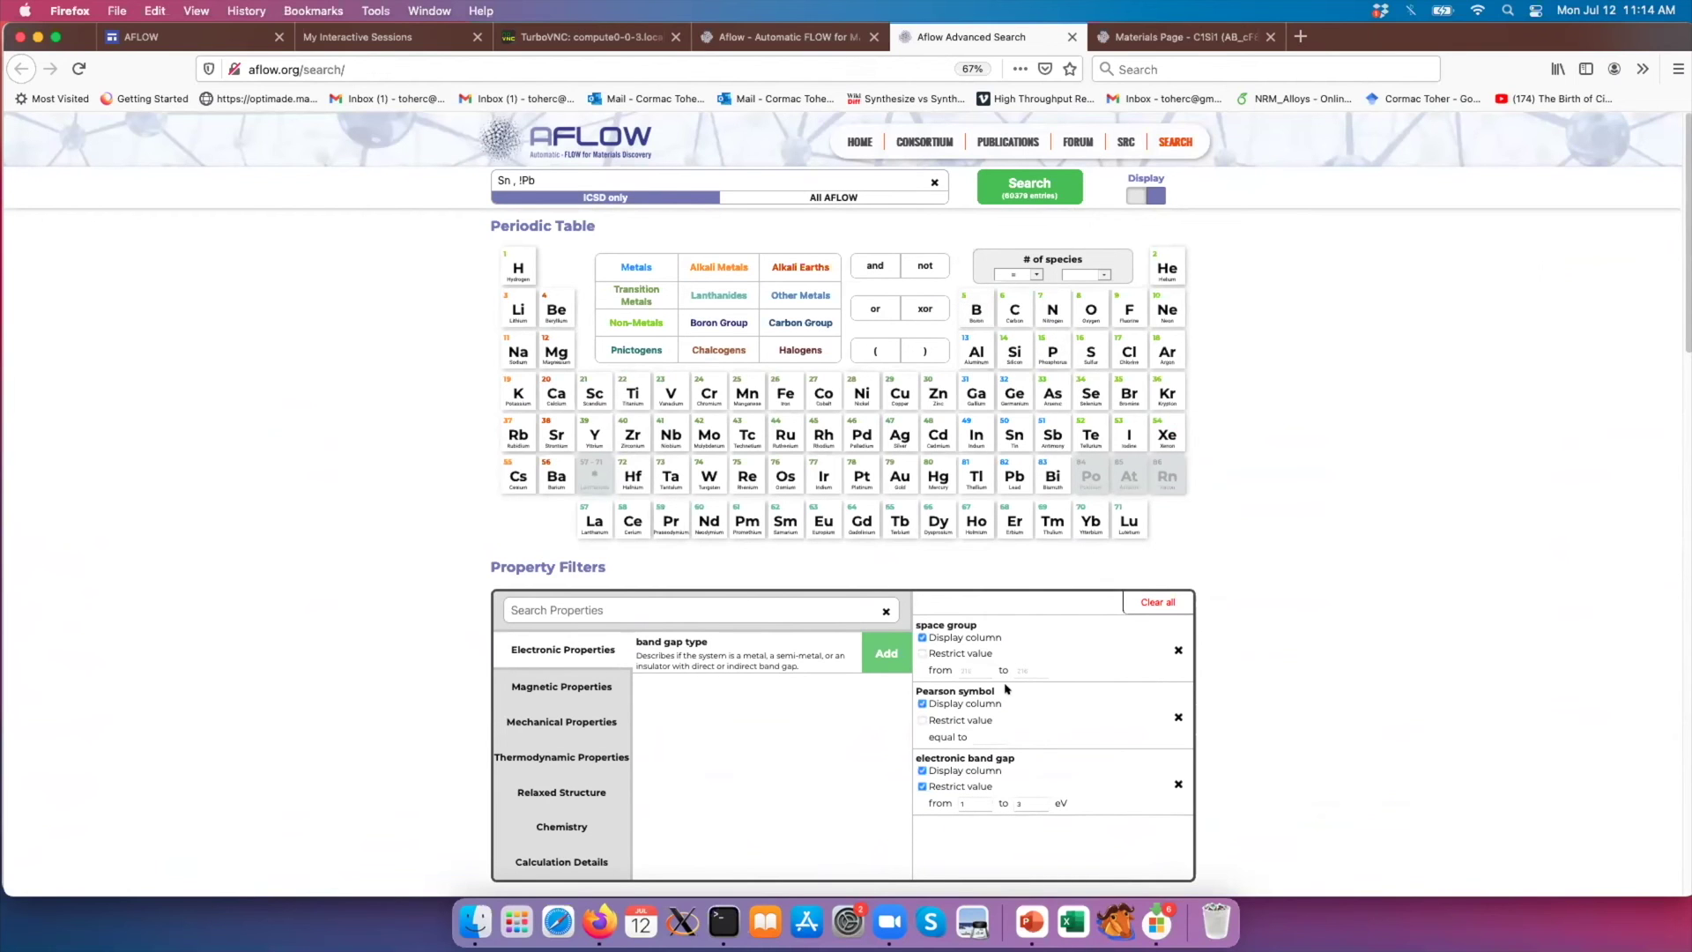
Switch to the PowerPoint presentation and start the slide show from the search page exercises slide.
{"action": "left_click", "coordinate": [1031, 921]}
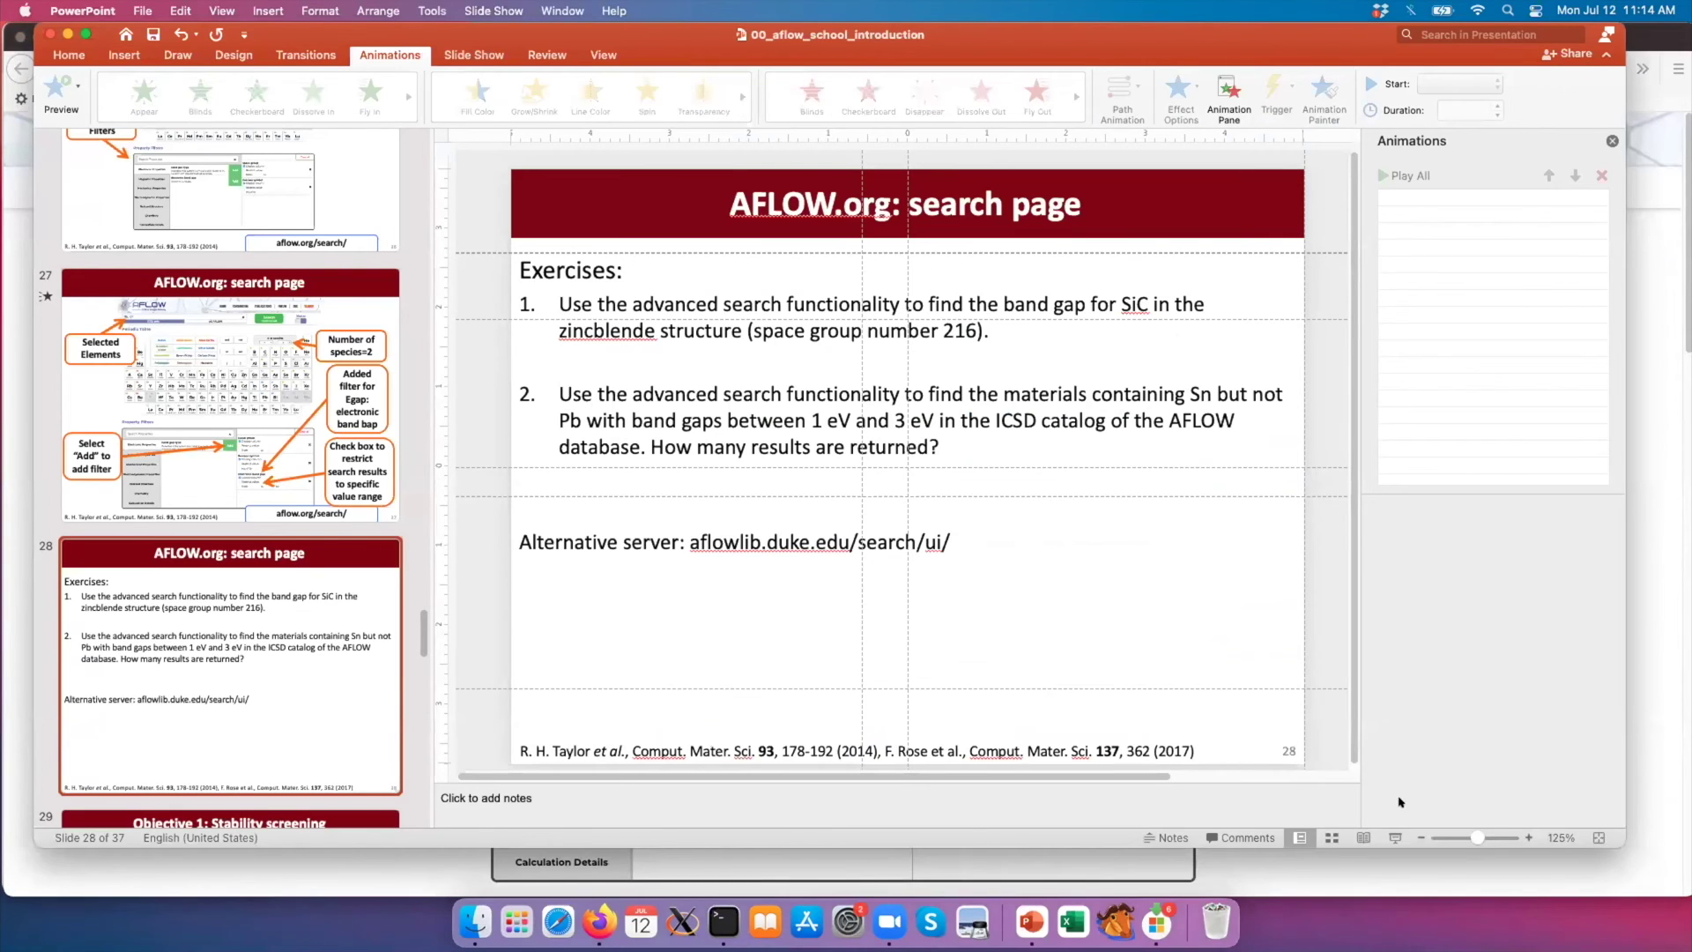
{"action": "left_click", "coordinate": [1391, 838]}
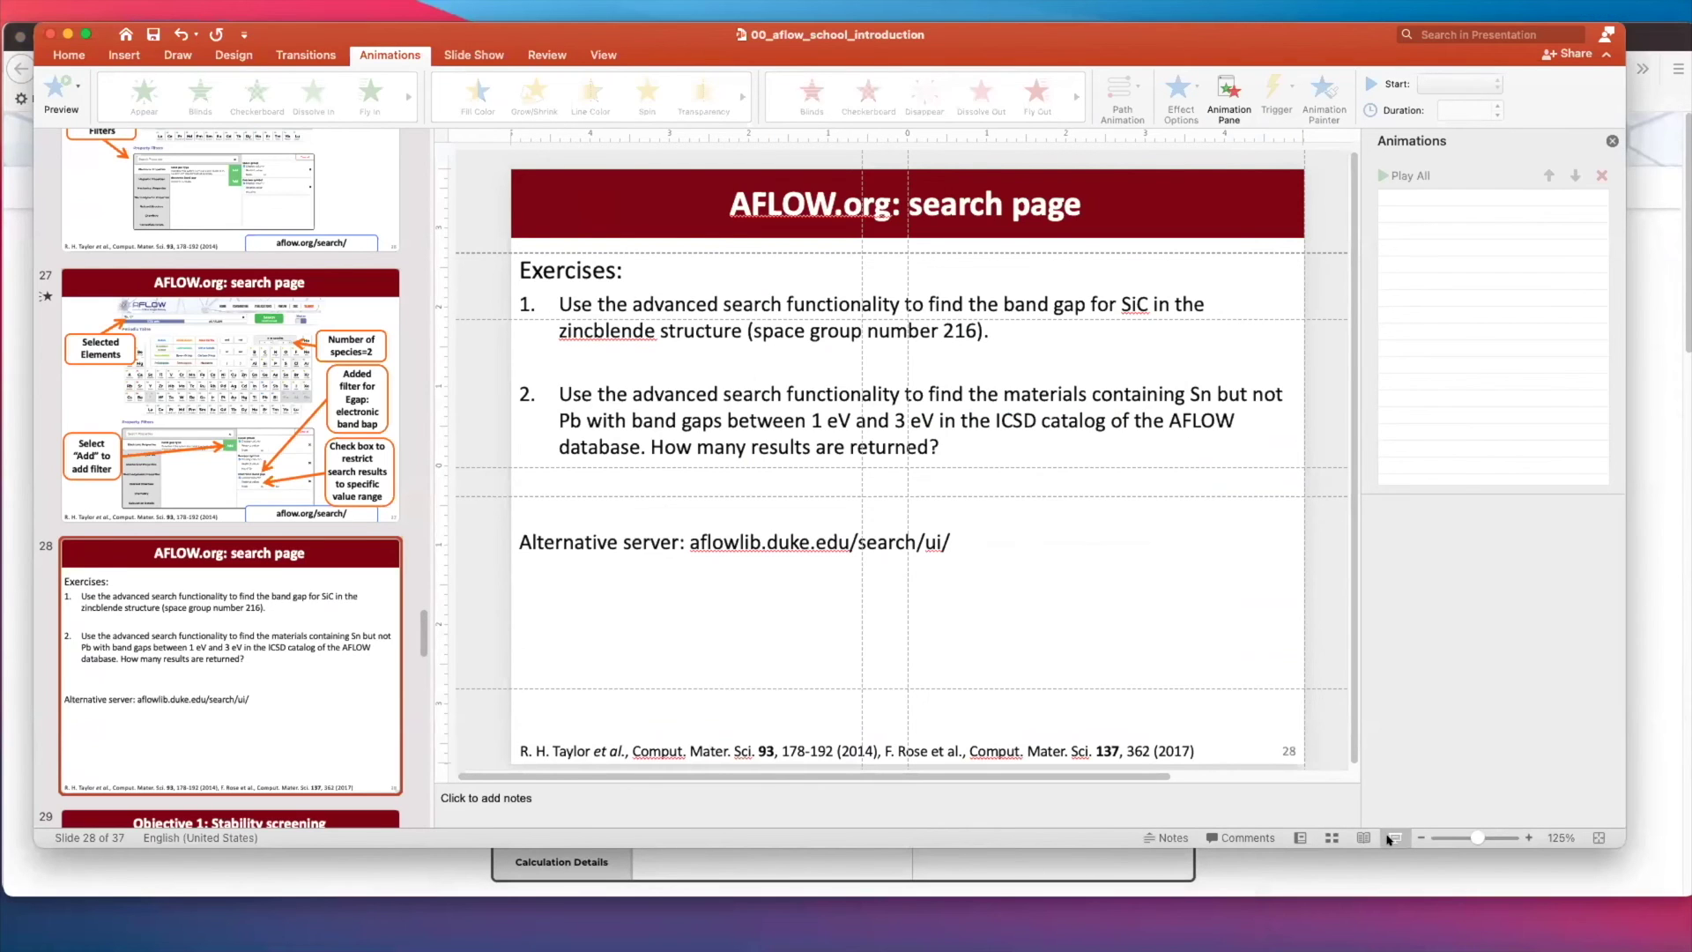